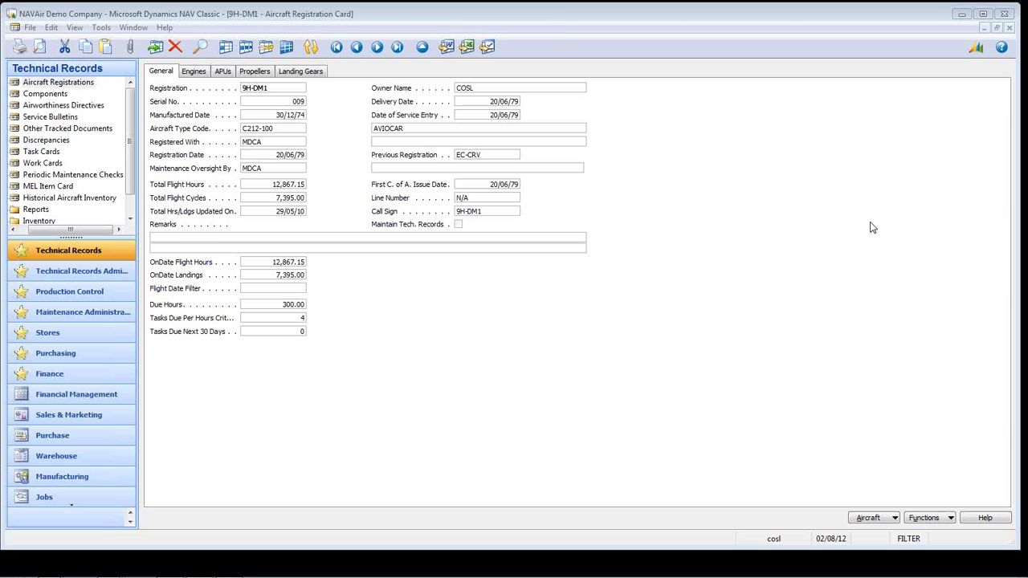
pyautogui.click(291, 185)
pyautogui.click(308, 185)
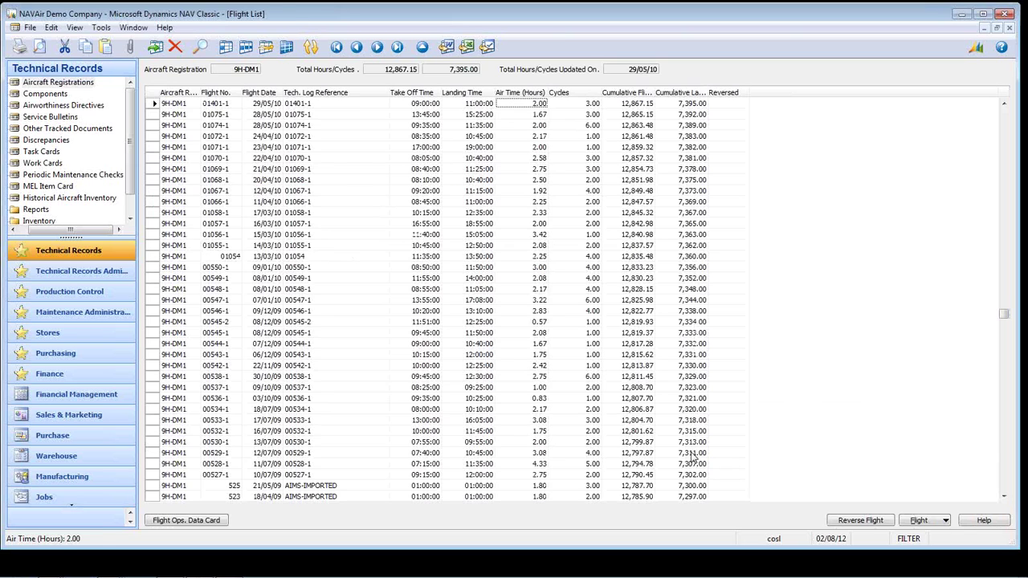
pyautogui.press('Escape')
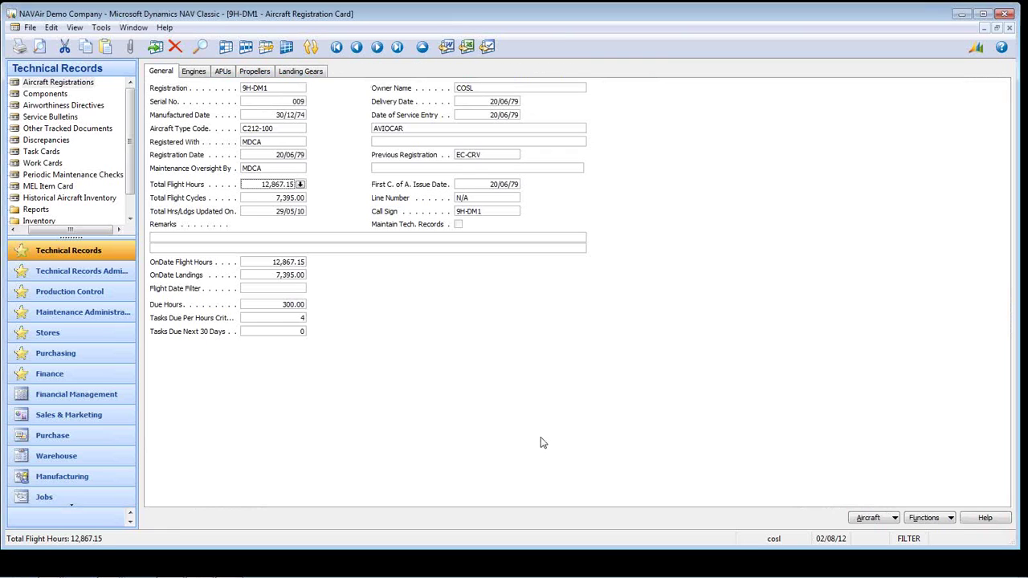
pyautogui.click(297, 198)
pyautogui.click(301, 199)
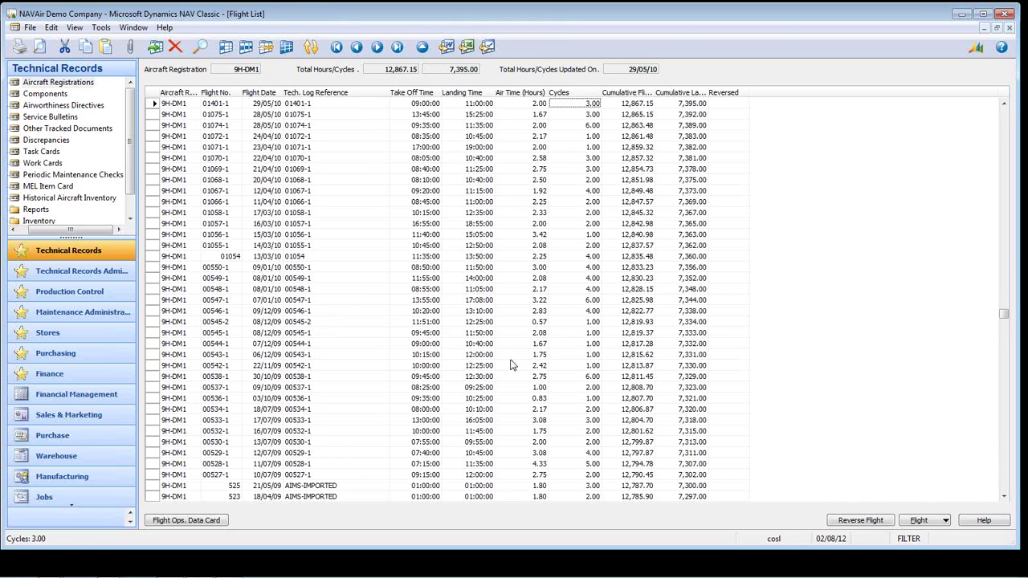
pyautogui.press('Escape')
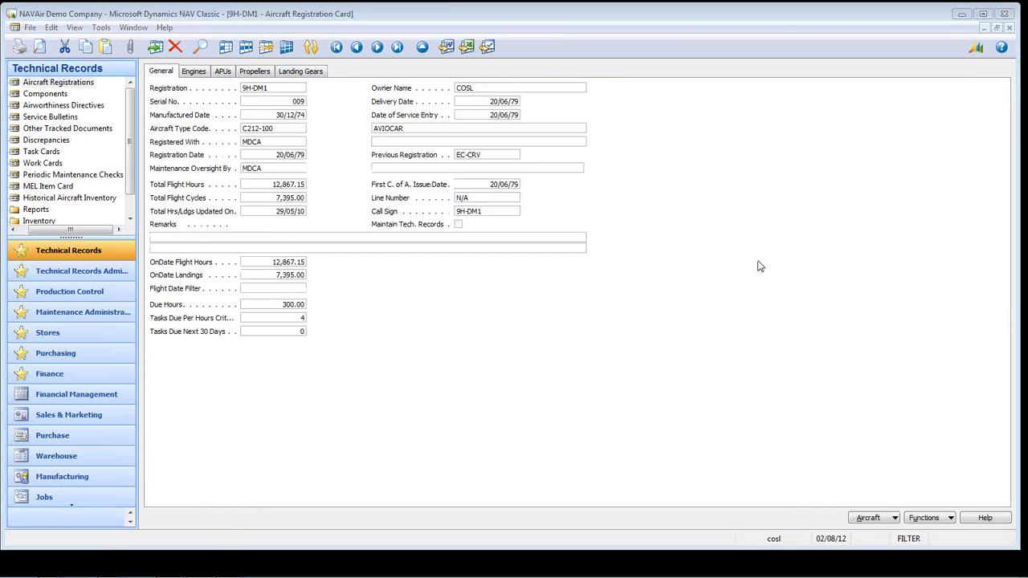
pyautogui.click(878, 518)
# Check the aircraft list, then review 9H-DM1's Engines, APUs, Propellers and Landing Gears tabs and return to General
pyautogui.click(881, 503)
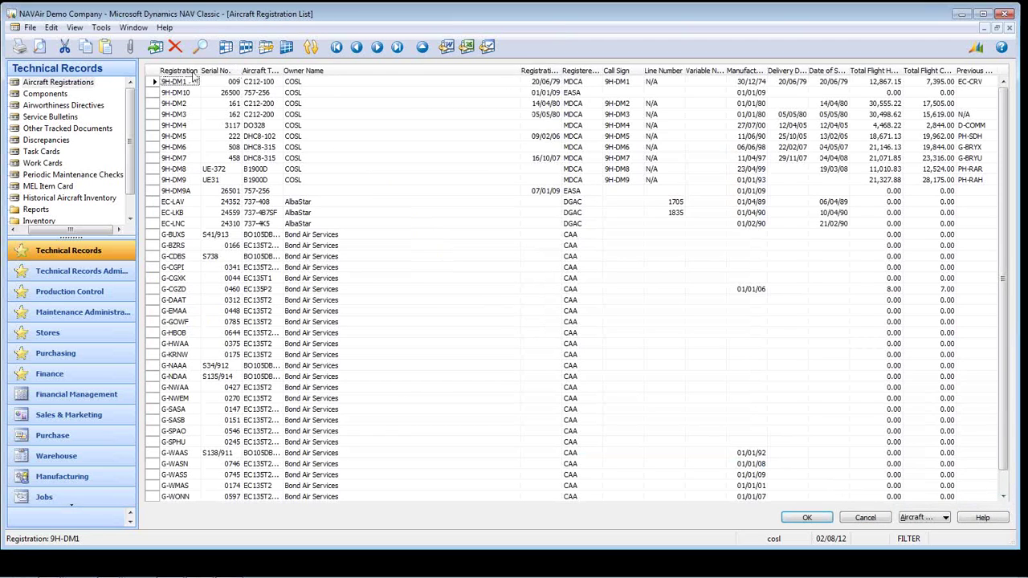
pyautogui.press('Escape')
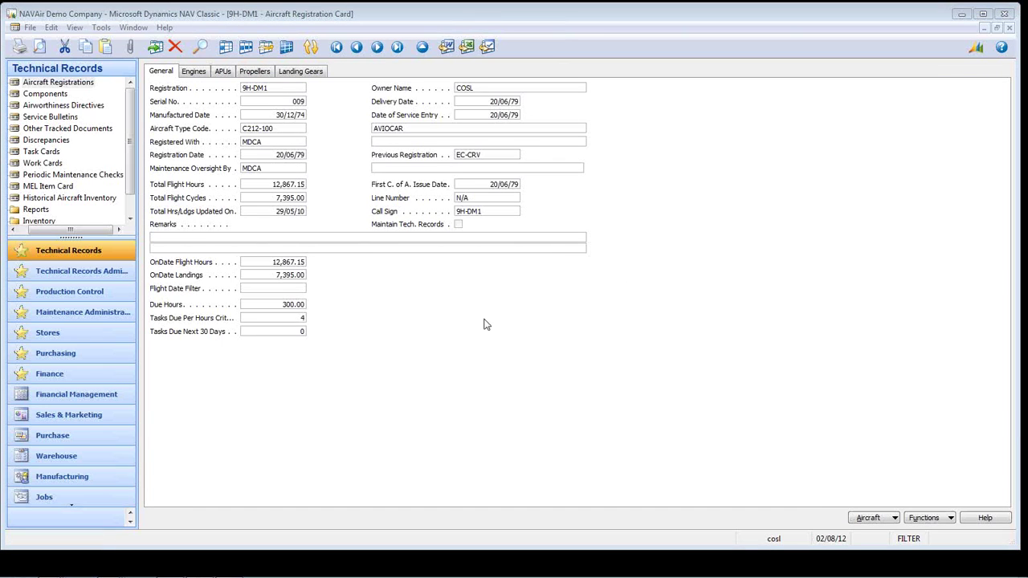
pyautogui.click(193, 73)
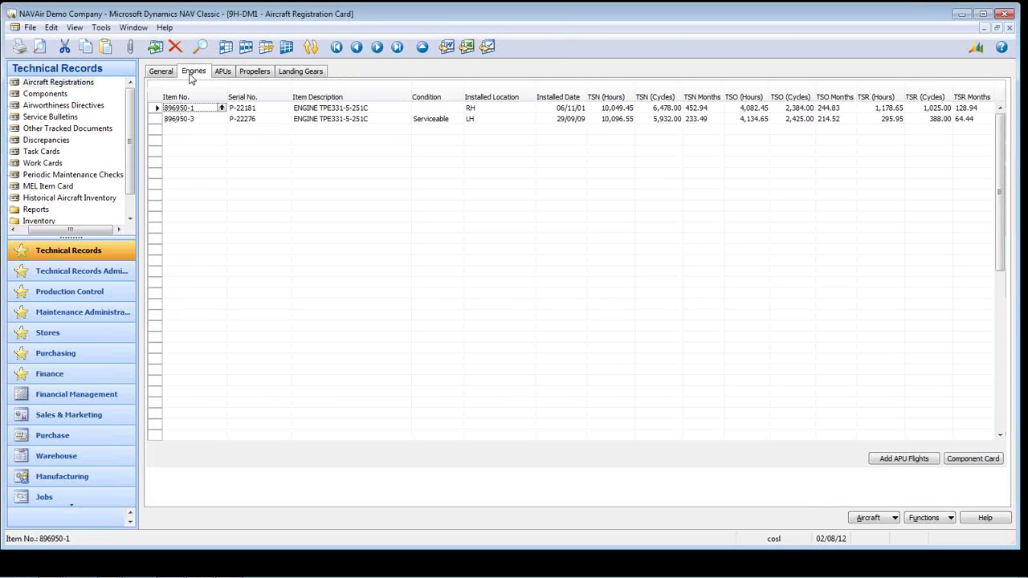
pyautogui.click(224, 71)
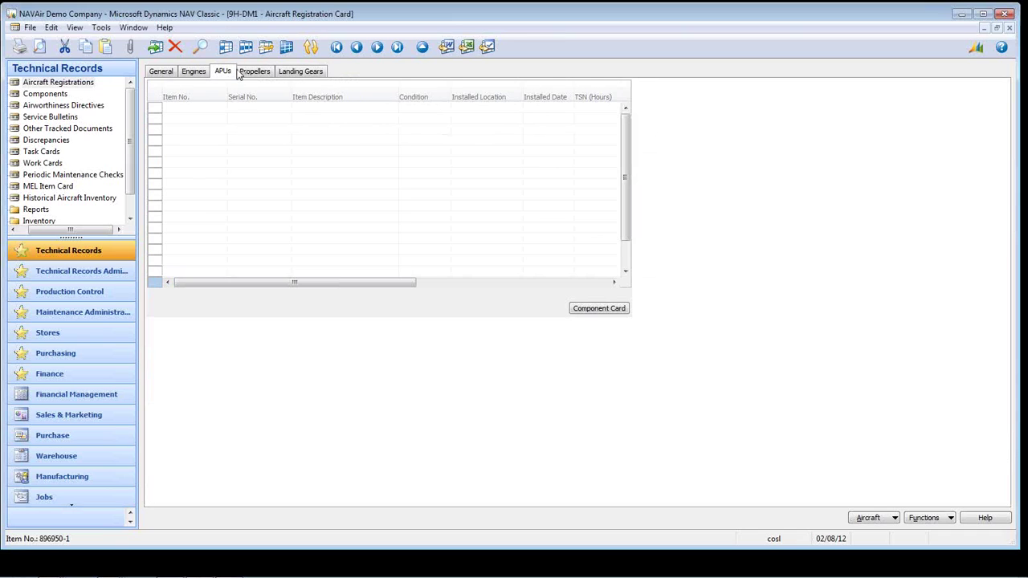
pyautogui.click(250, 73)
pyautogui.click(294, 72)
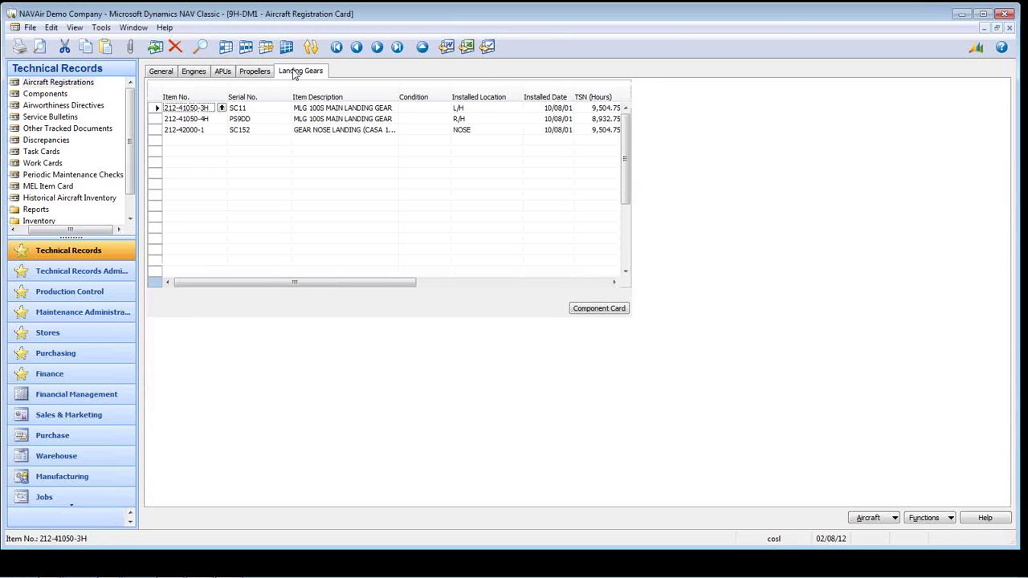
pyautogui.click(867, 167)
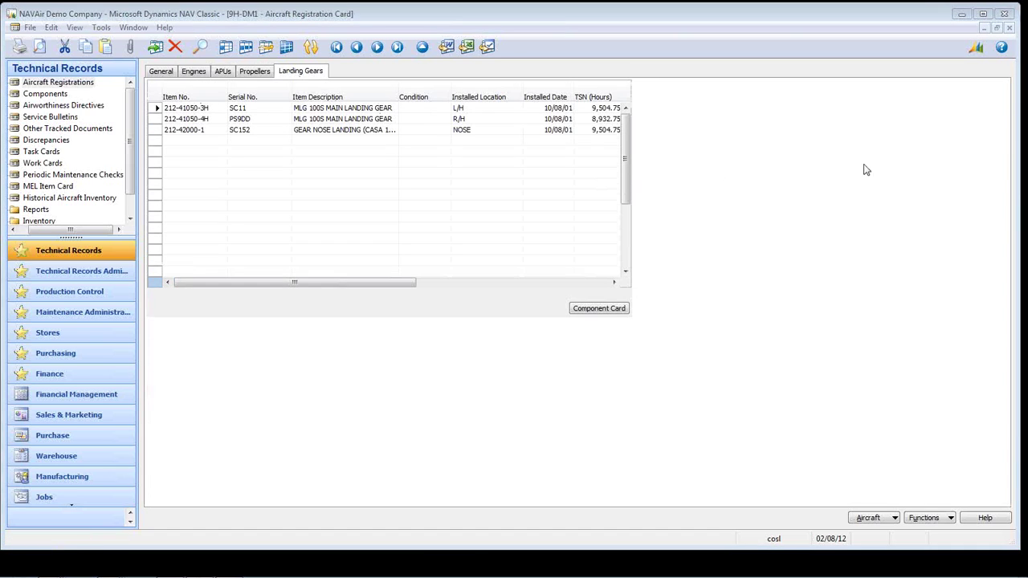
pyautogui.click(161, 71)
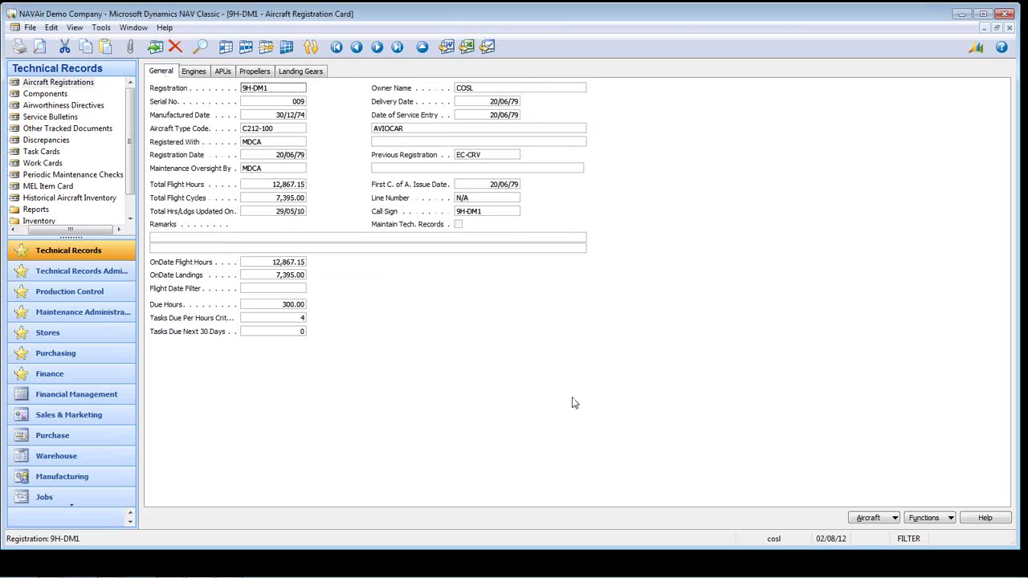
pyautogui.click(877, 521)
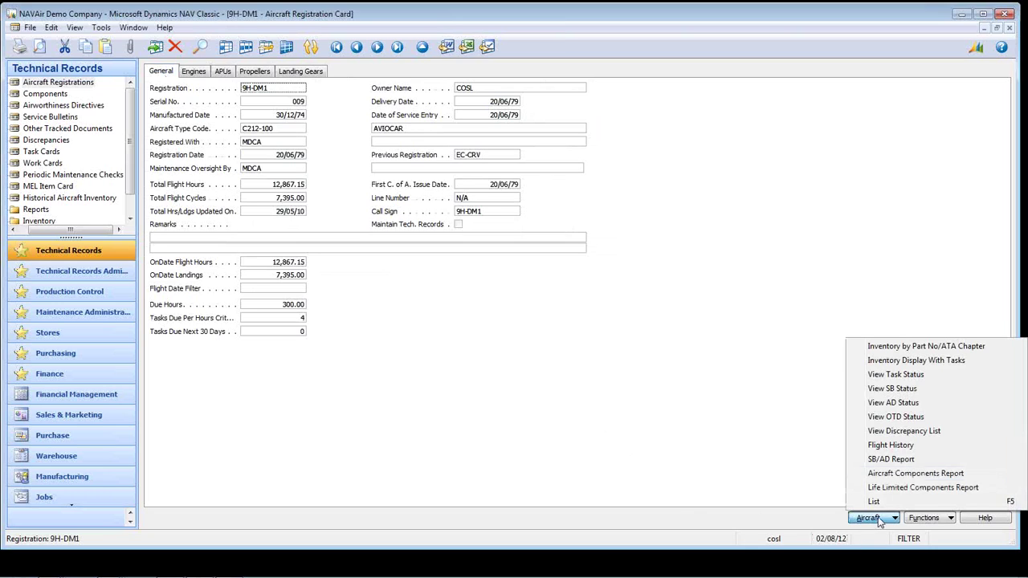
# Show Inventory Display With Tasks, listing 9H-DM1's level 1 components by ATA chapter with TBO figures
pyautogui.click(912, 360)
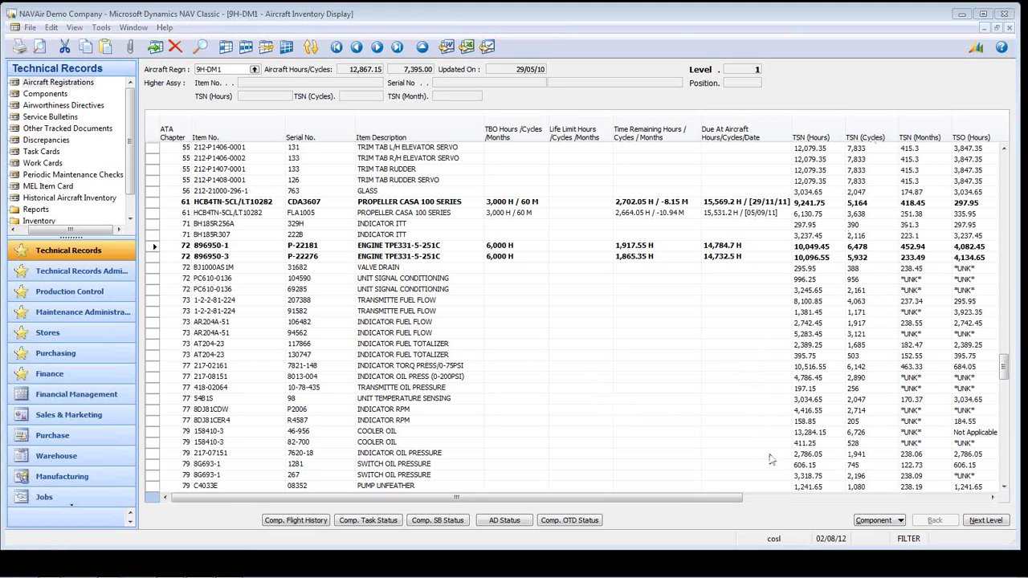
# Drill into engine 896950-1's sub-components, go back up, and open its Component Card
pyautogui.click(985, 522)
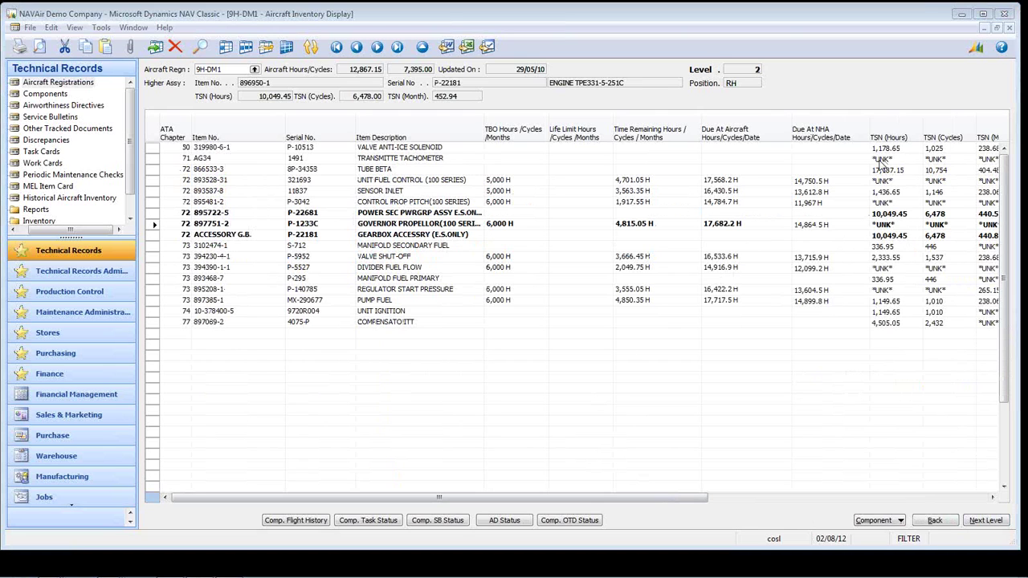
pyautogui.click(934, 521)
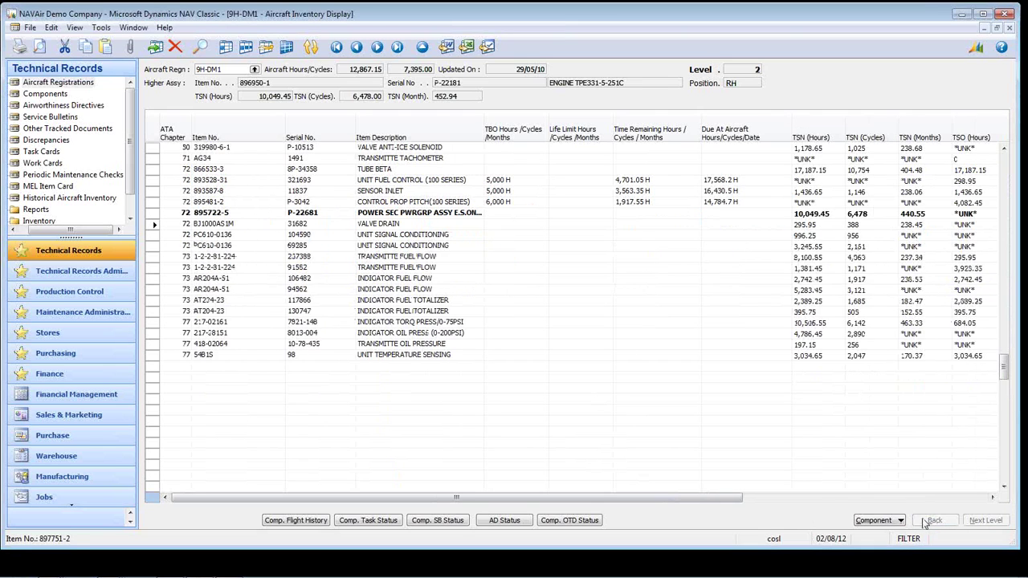
pyautogui.click(208, 246)
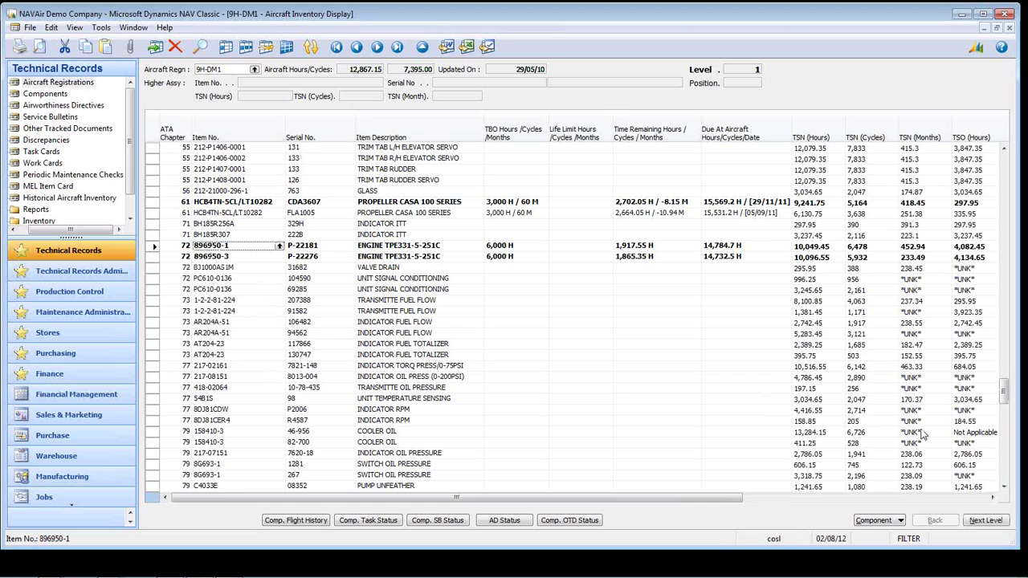
pyautogui.click(900, 520)
pyautogui.click(875, 433)
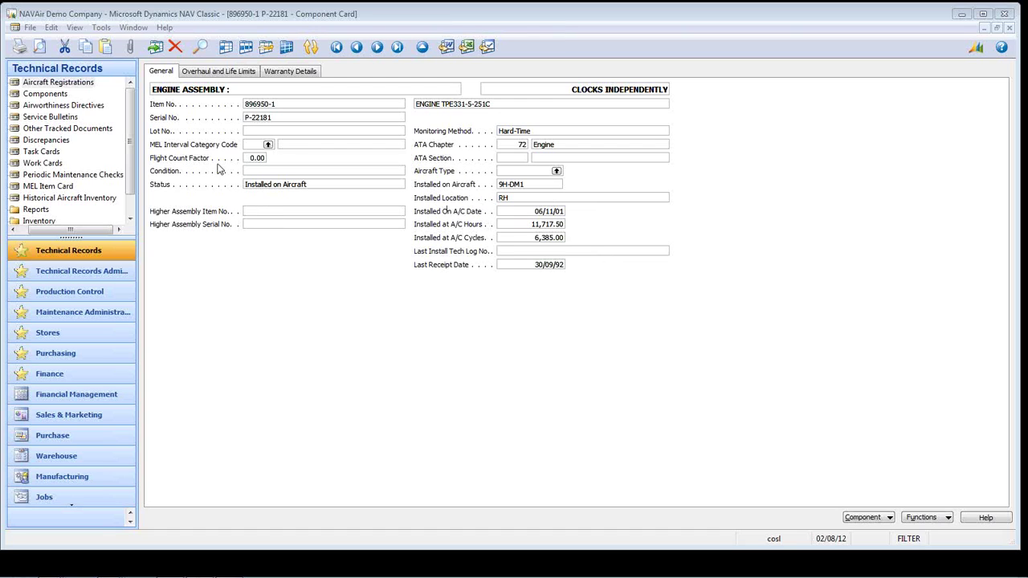
# Review the engine's overhaul and life limits and its task status, then open Task Card 050003
pyautogui.click(213, 74)
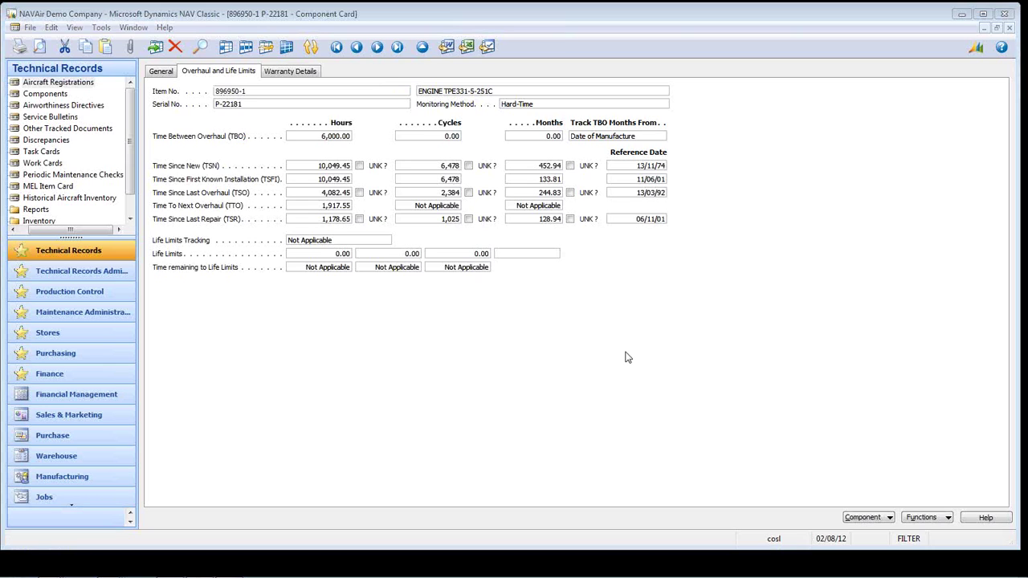
pyautogui.click(864, 518)
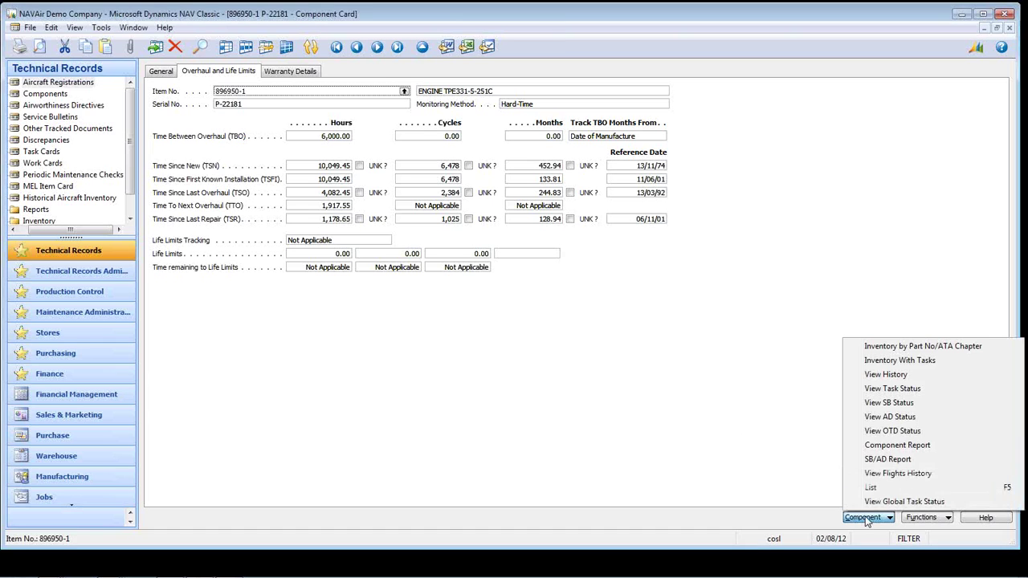
pyautogui.click(901, 389)
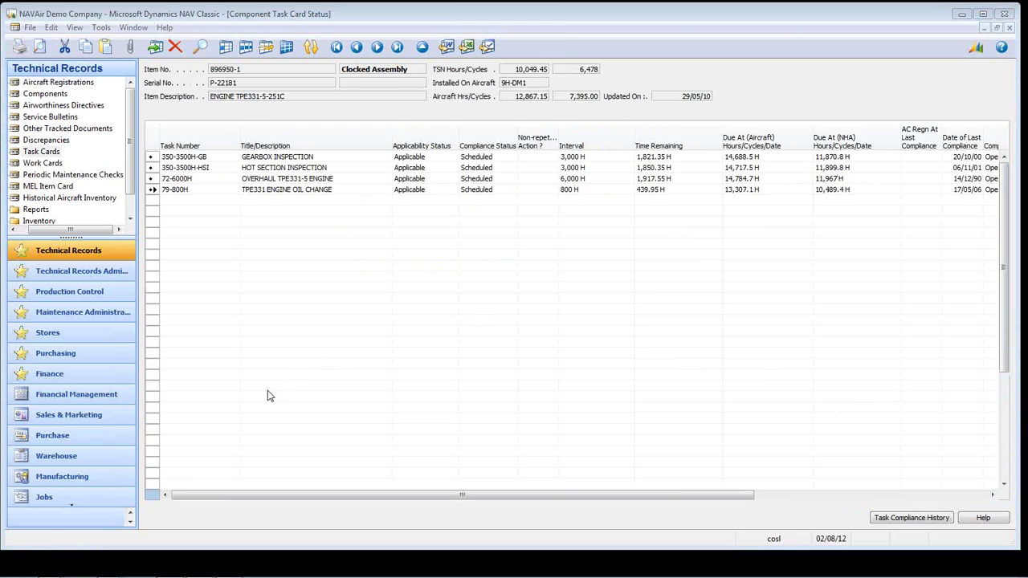
pyautogui.press('Escape')
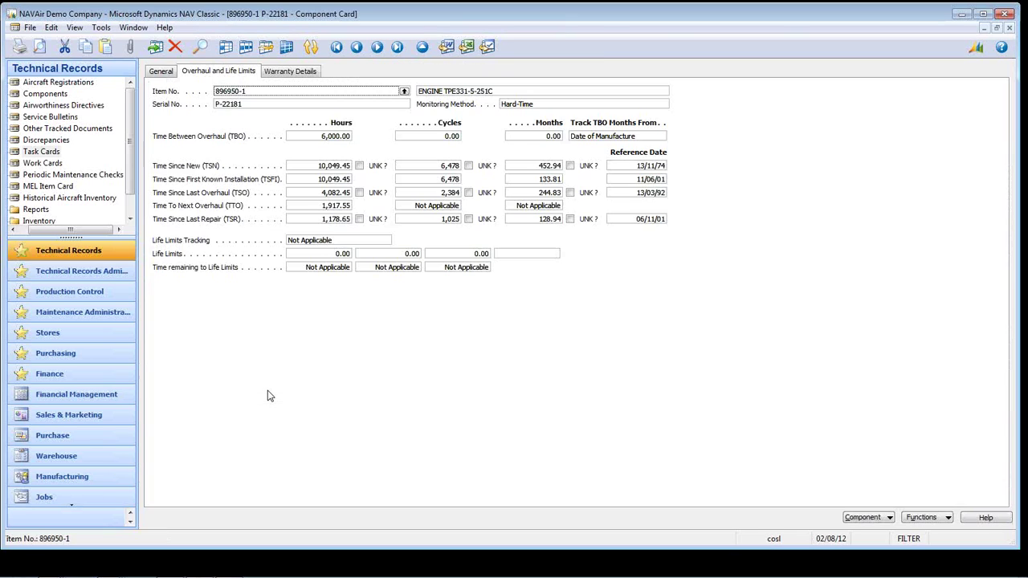
pyautogui.click(36, 152)
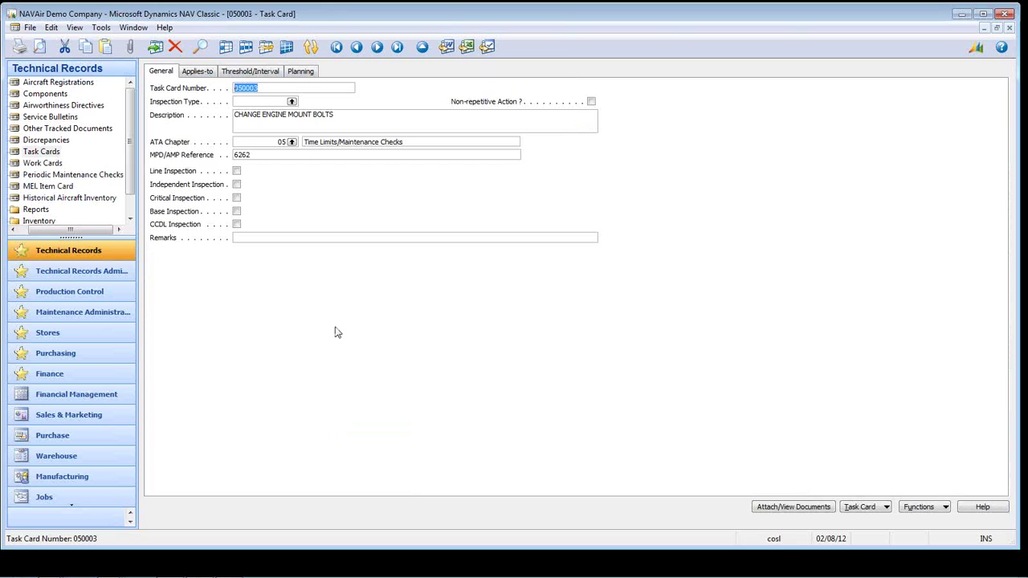
# View Task Card 050003's two attached DOC files, then close the Attached Documents list
pyautogui.click(791, 508)
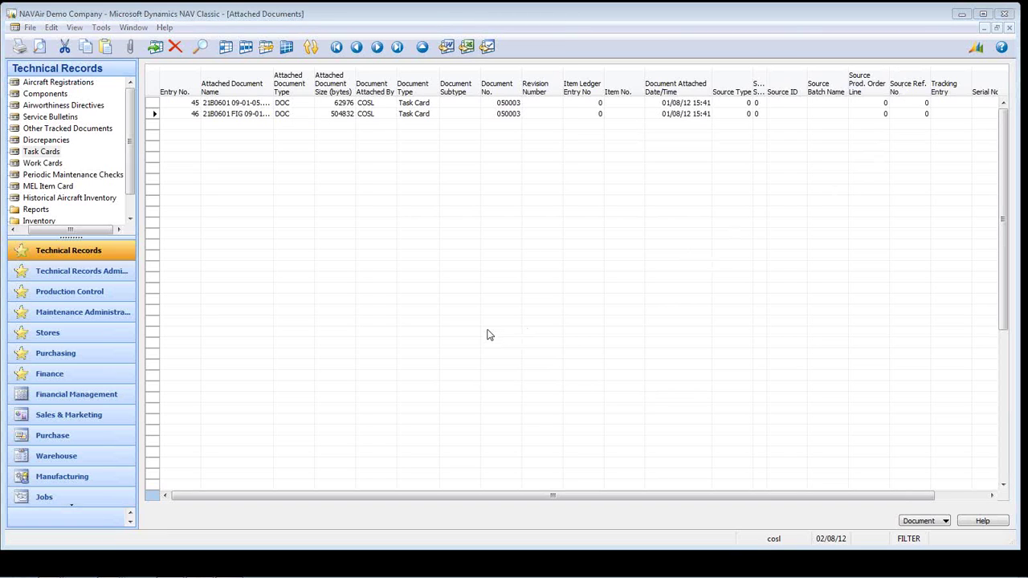
pyautogui.press('Escape')
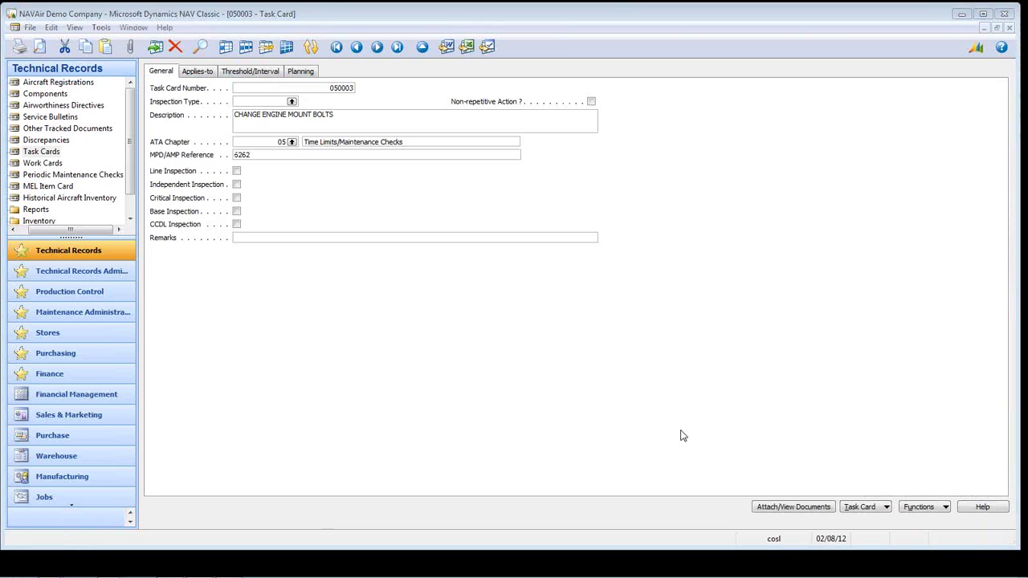
pyautogui.click(859, 507)
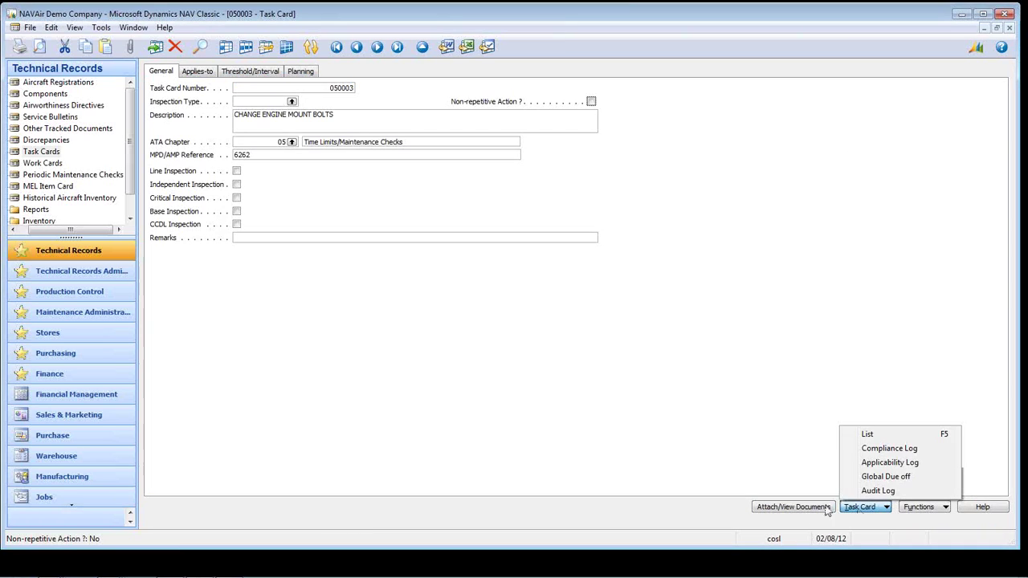
pyautogui.click(917, 508)
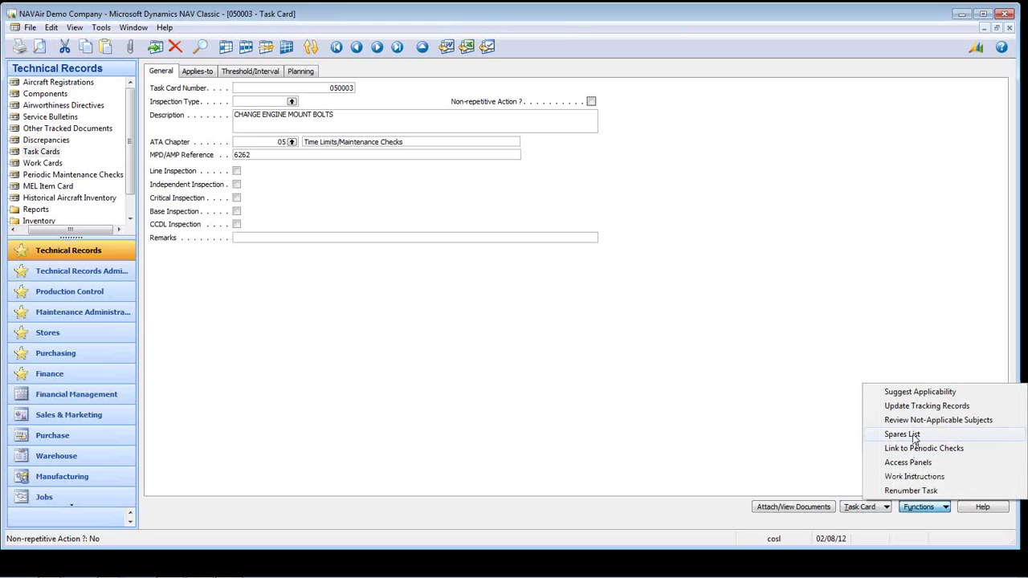
pyautogui.click(916, 437)
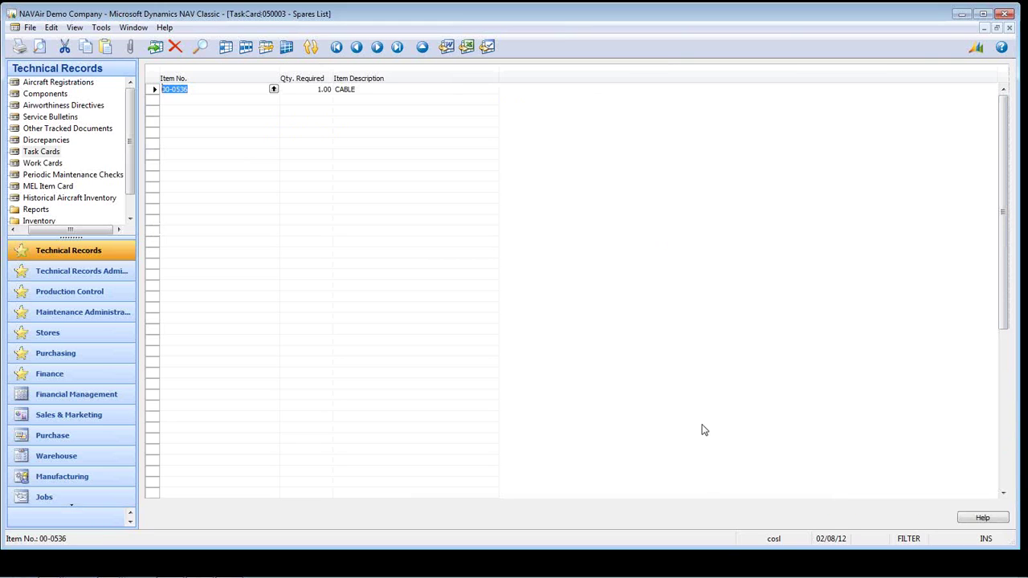
pyautogui.press('Escape')
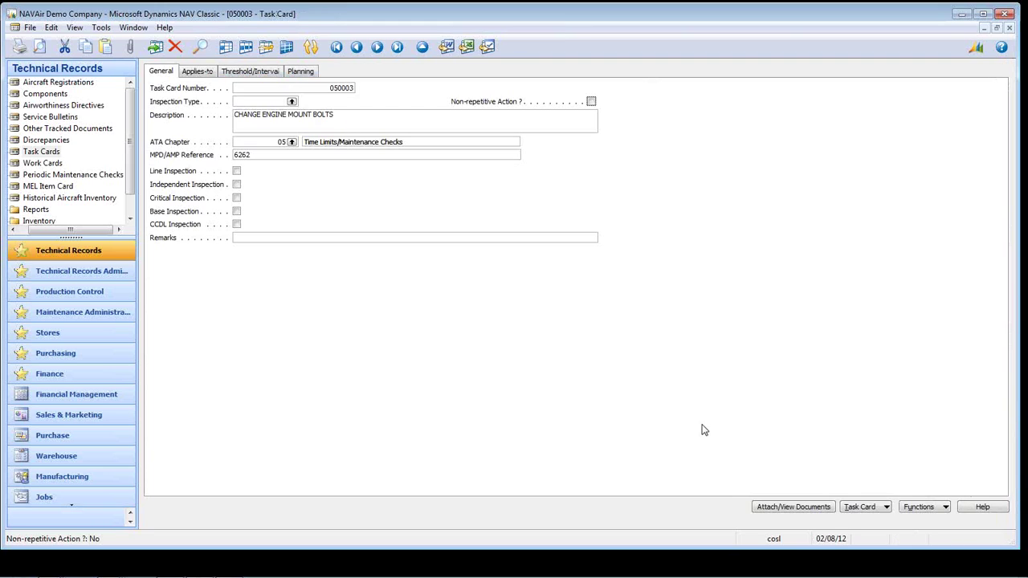
pyautogui.click(917, 508)
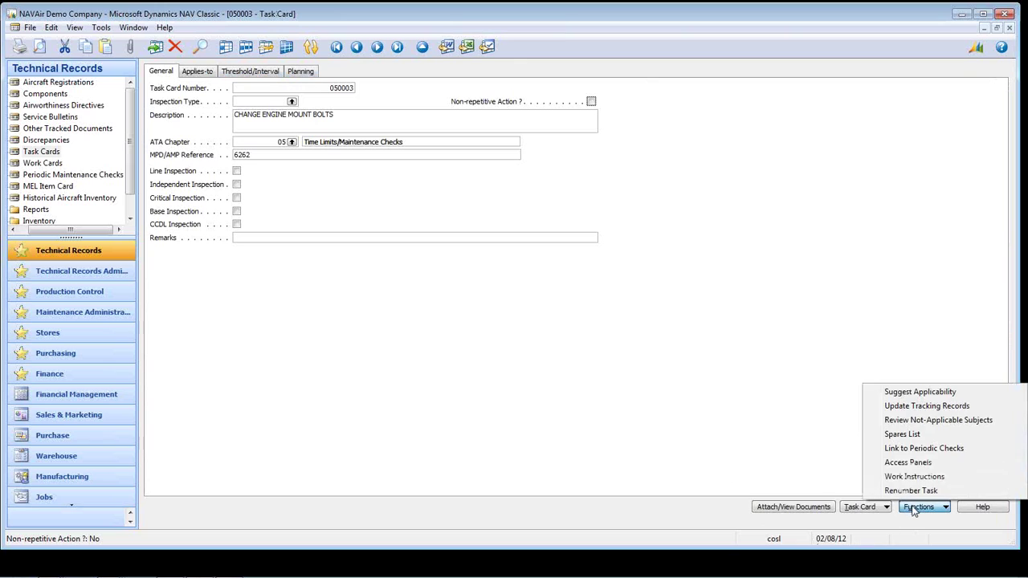
pyautogui.click(918, 463)
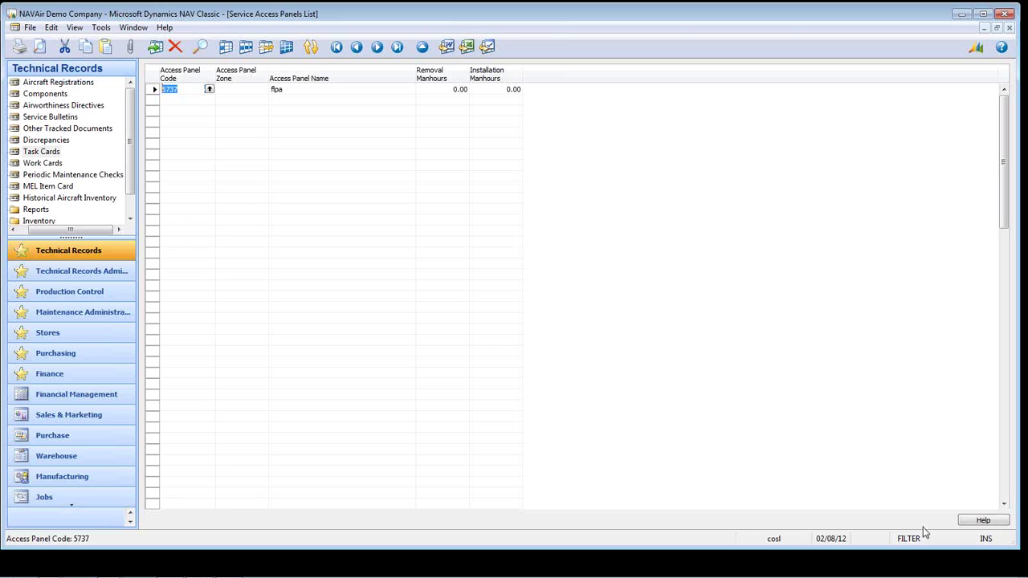
pyautogui.press('Escape')
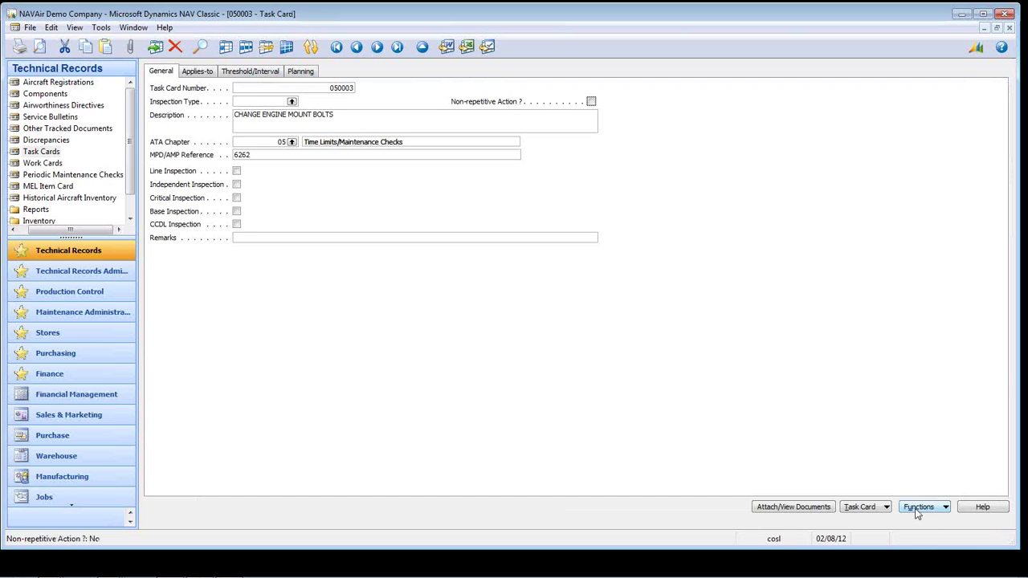
pyautogui.click(916, 508)
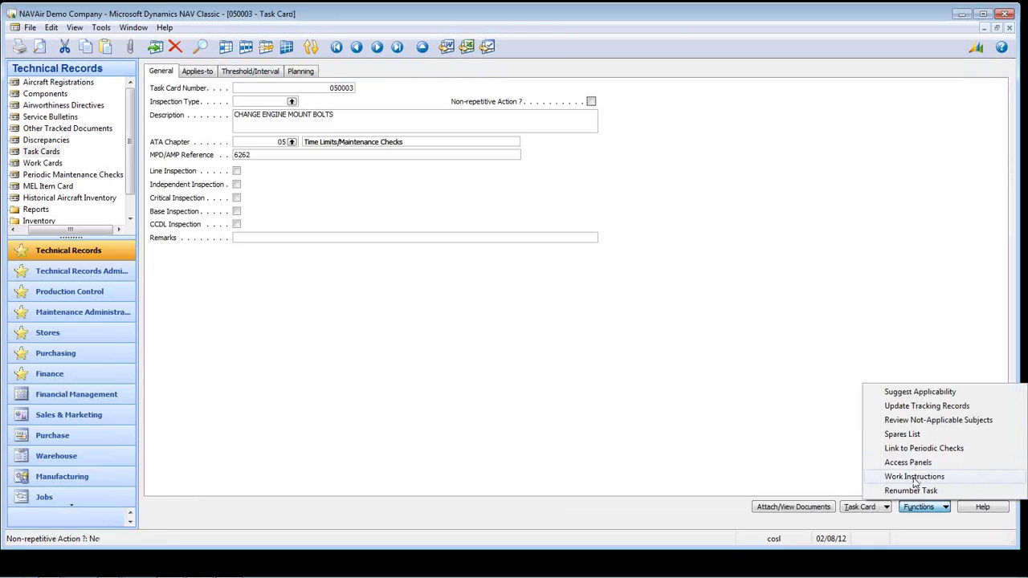
pyautogui.click(914, 477)
pyautogui.press('Escape')
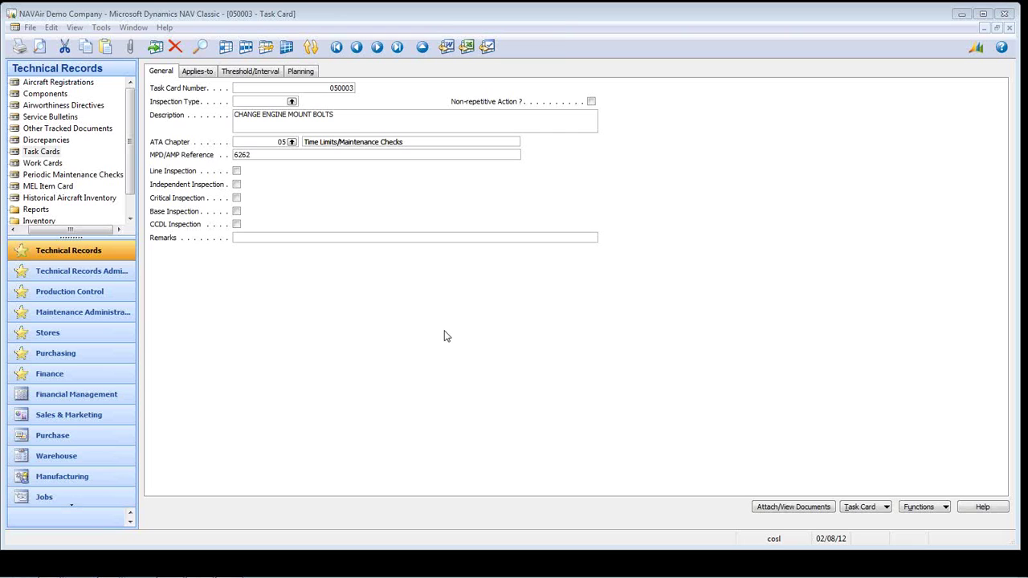
# Review task 050003's threshold/interval, keep Applies-to Type Aircraft, and view its planning details
pyautogui.click(245, 72)
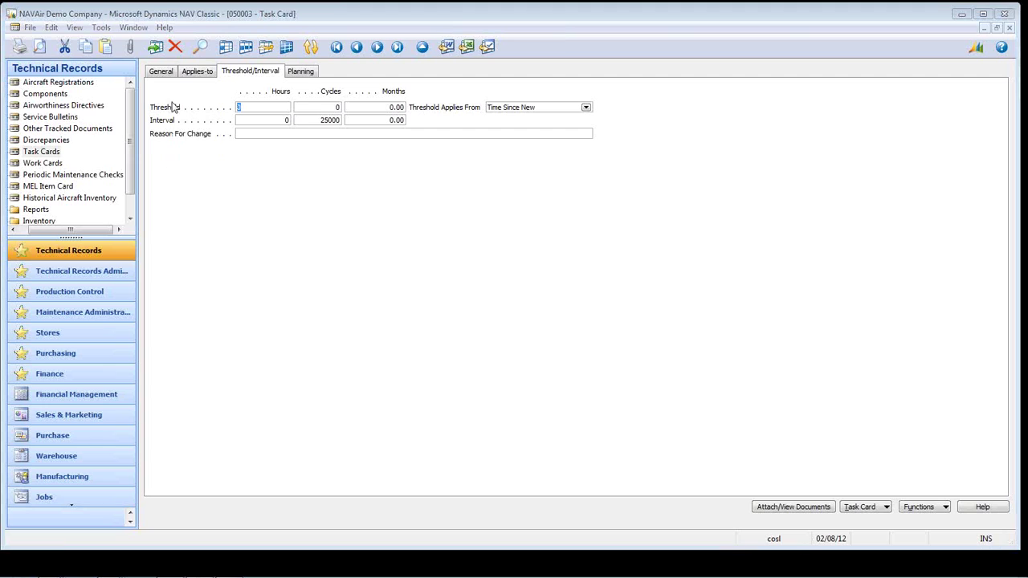
pyautogui.click(197, 72)
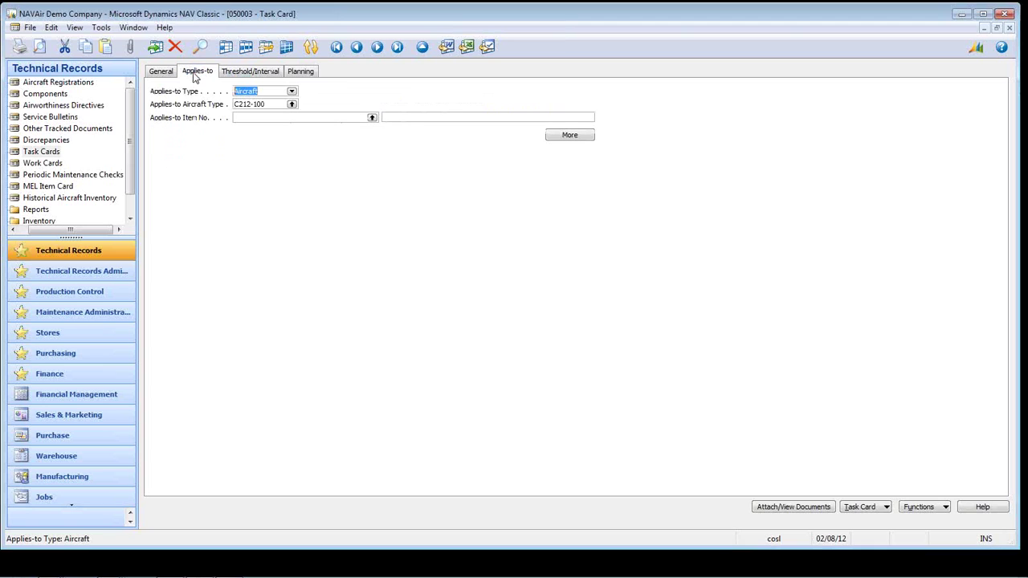
pyautogui.click(292, 93)
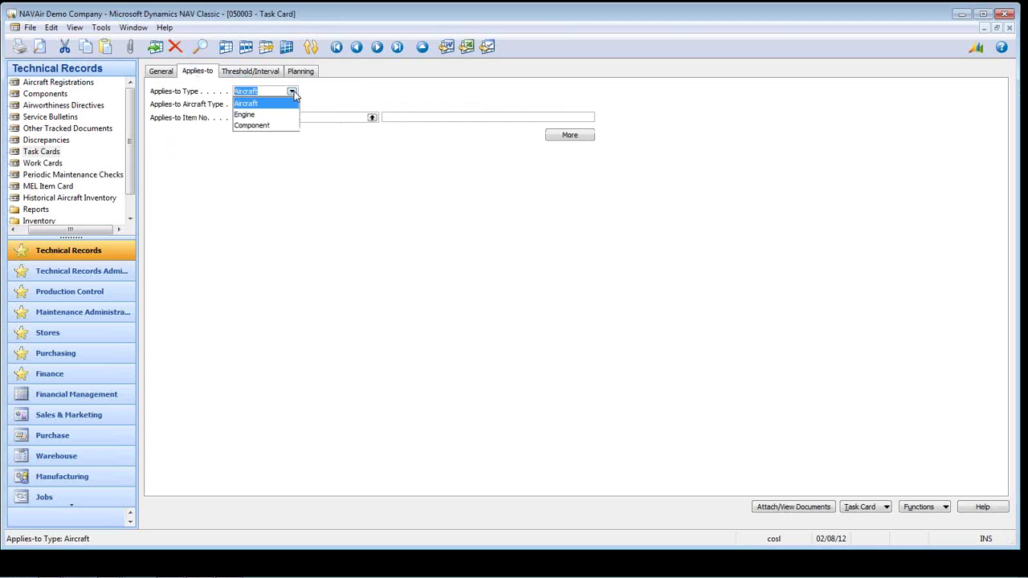
pyautogui.press('Tab')
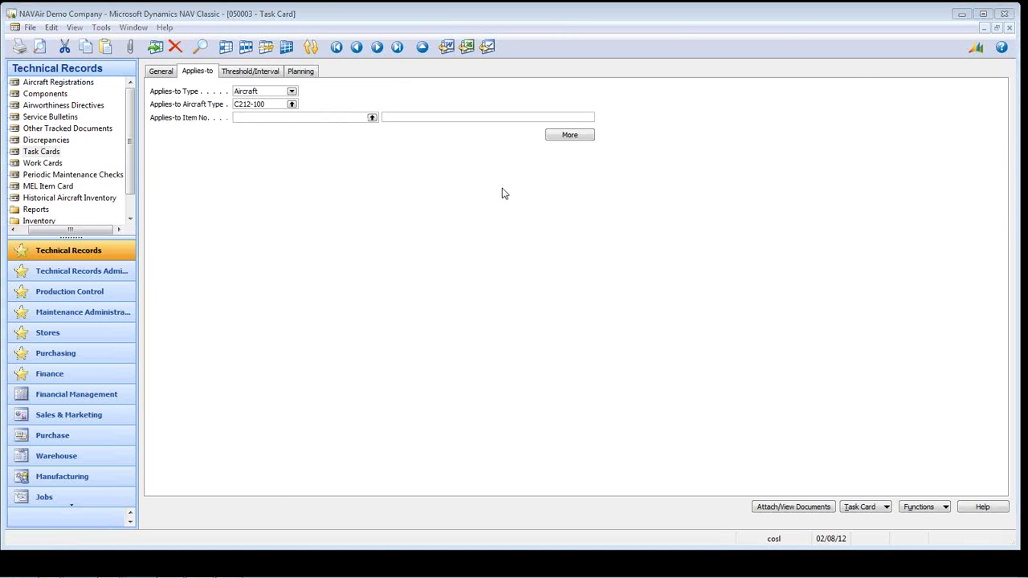
pyautogui.click(310, 71)
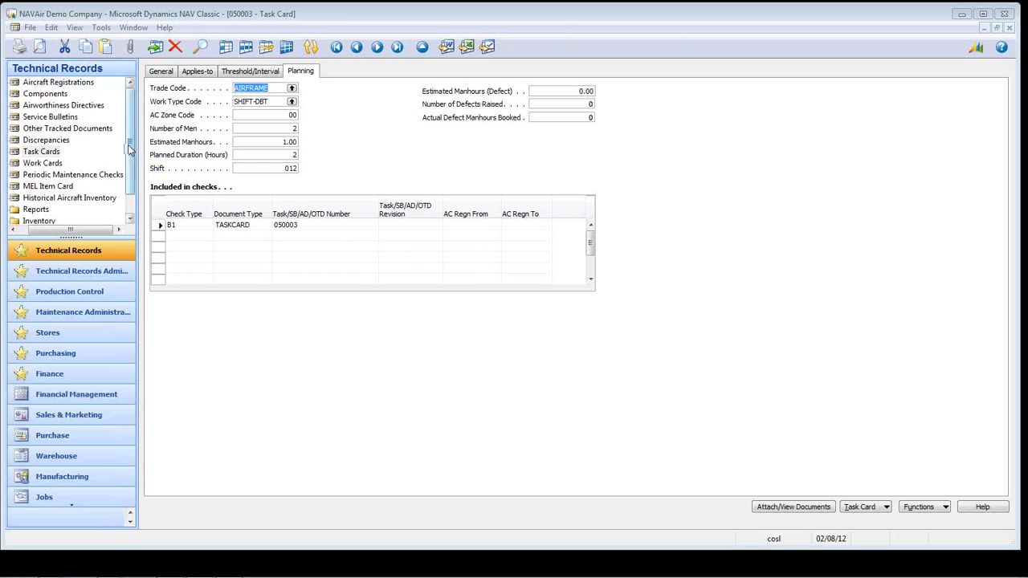
# Browse Airworthiness Directives, then show the Other Tracked Documents card for COM 212-291
pyautogui.click(86, 106)
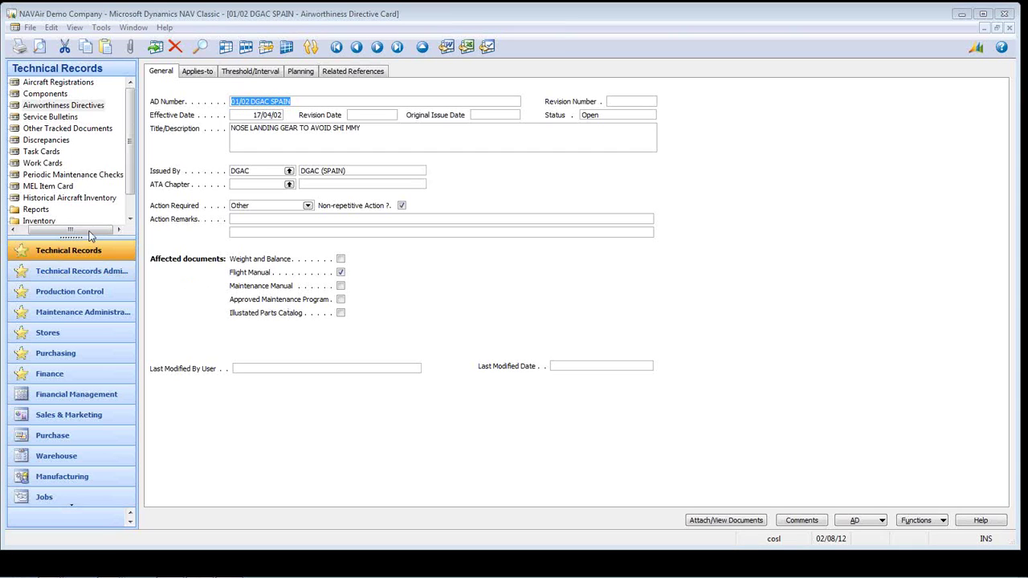
pyautogui.click(61, 130)
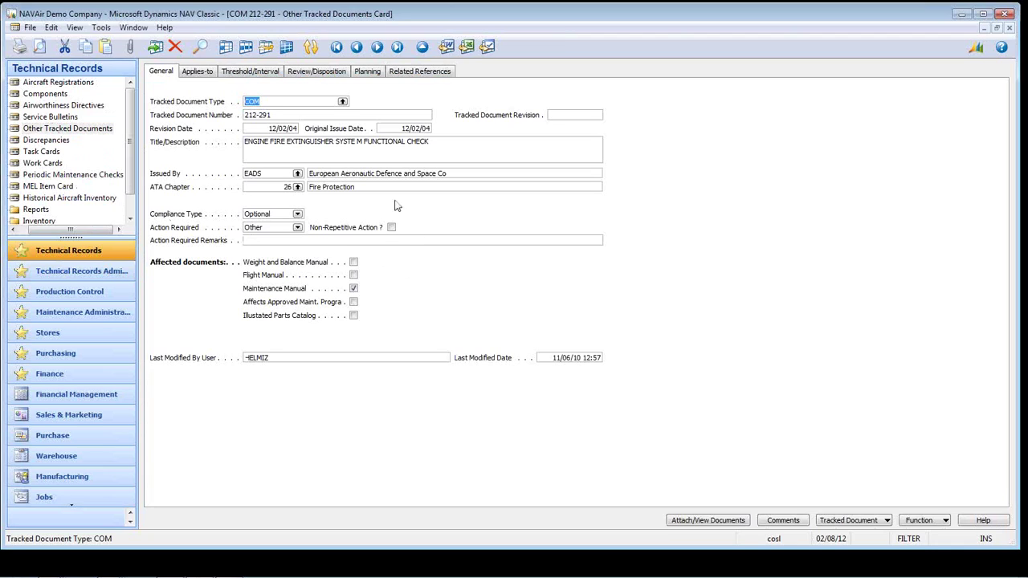
# Check the tracked document types keeping COM, then open discrepancy card AAP001129
pyautogui.click(342, 101)
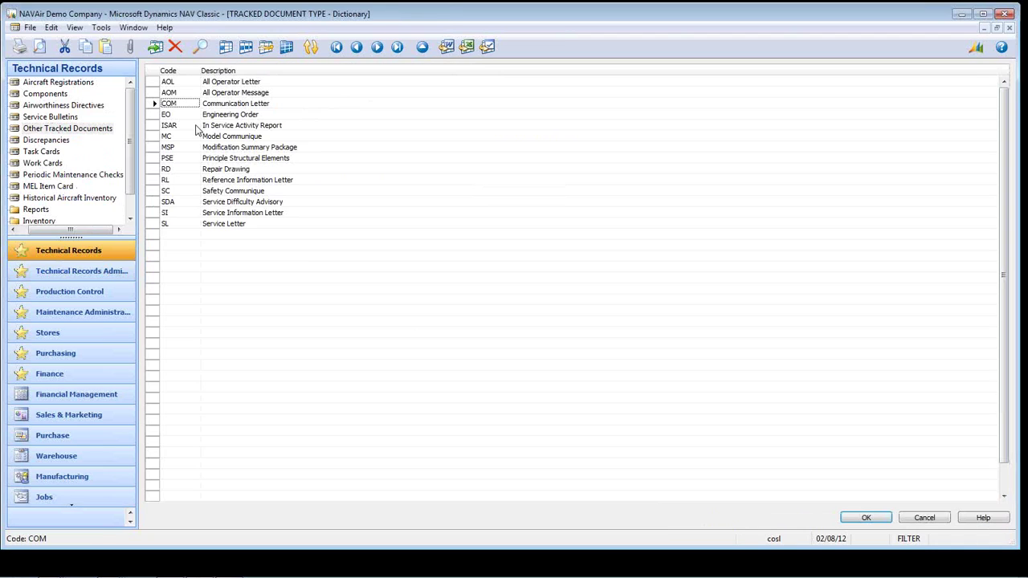
pyautogui.press('Escape')
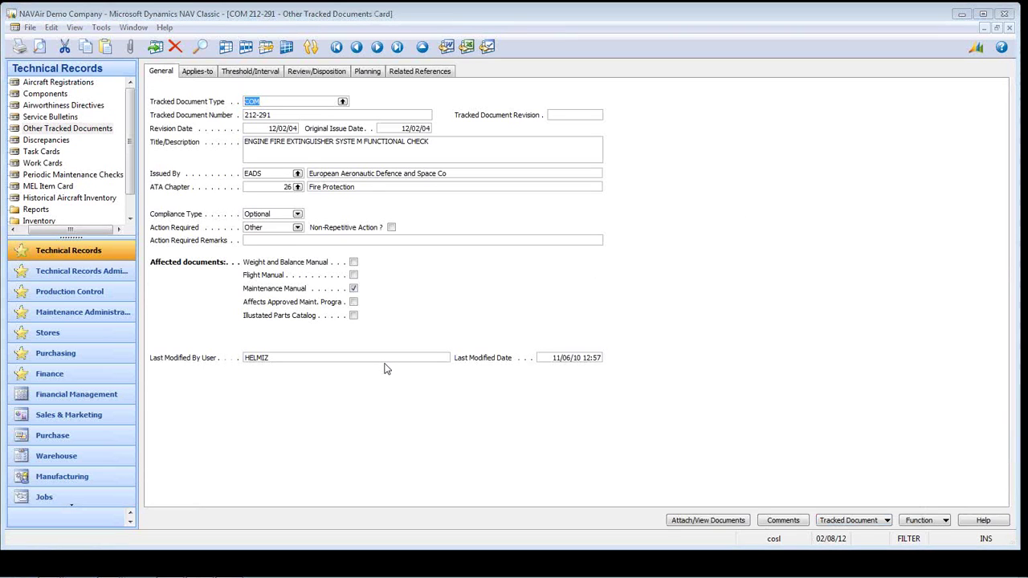
pyautogui.click(46, 141)
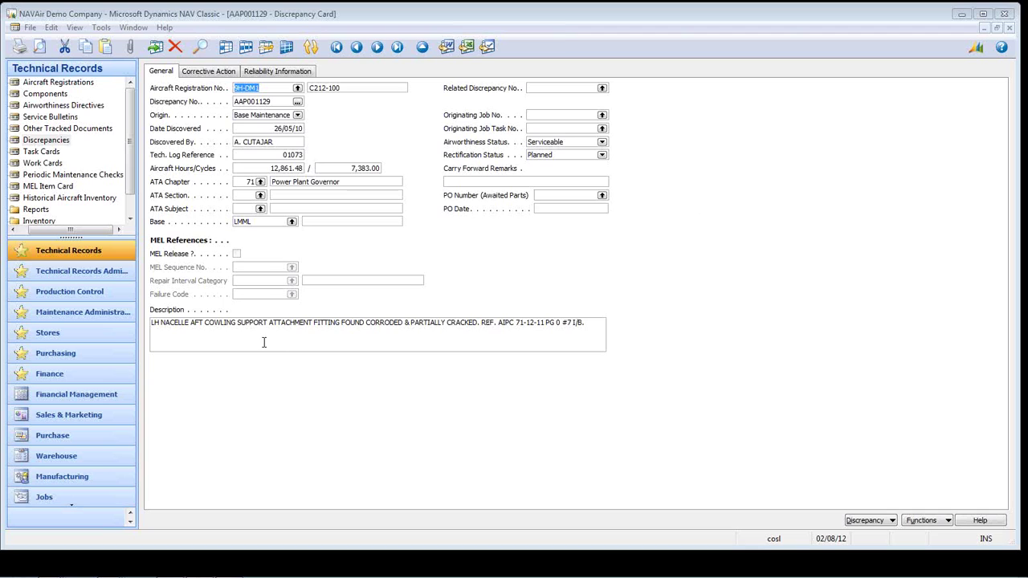
# Review AAP001129's corrective action and reliability tabs, set its rectification status to Open, and return to 9H-DM1
pyautogui.click(208, 72)
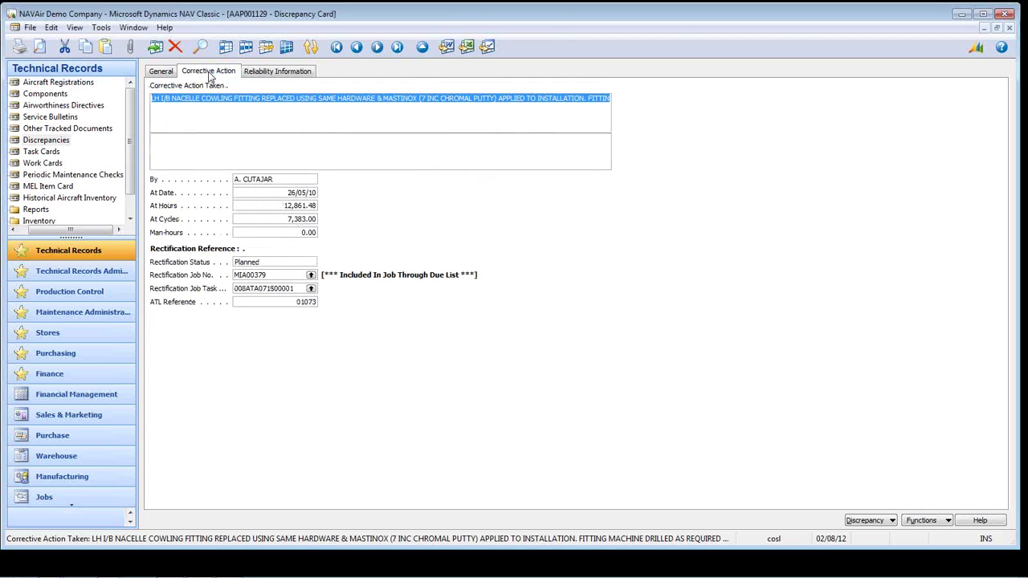
pyautogui.click(276, 72)
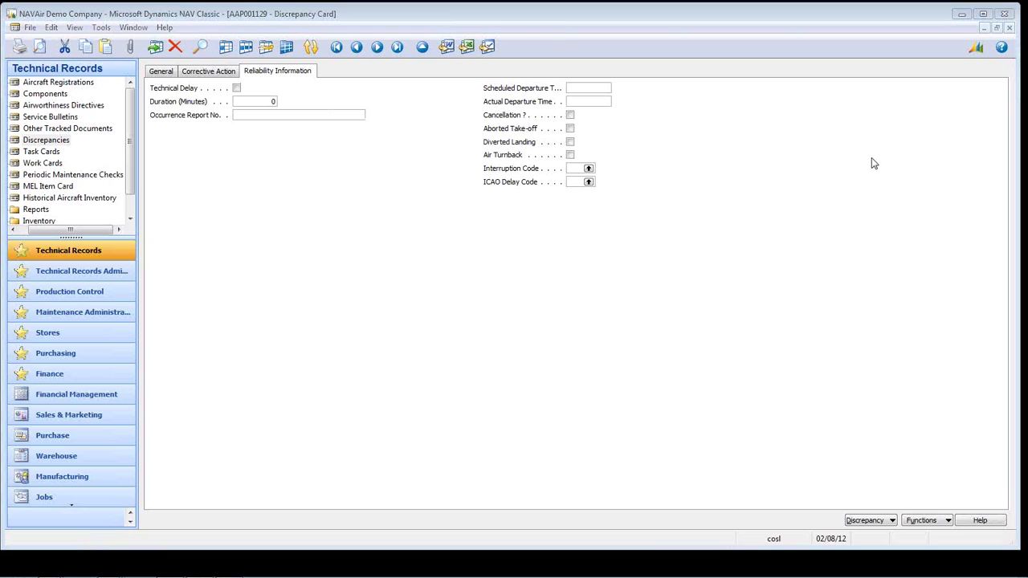
pyautogui.click(161, 71)
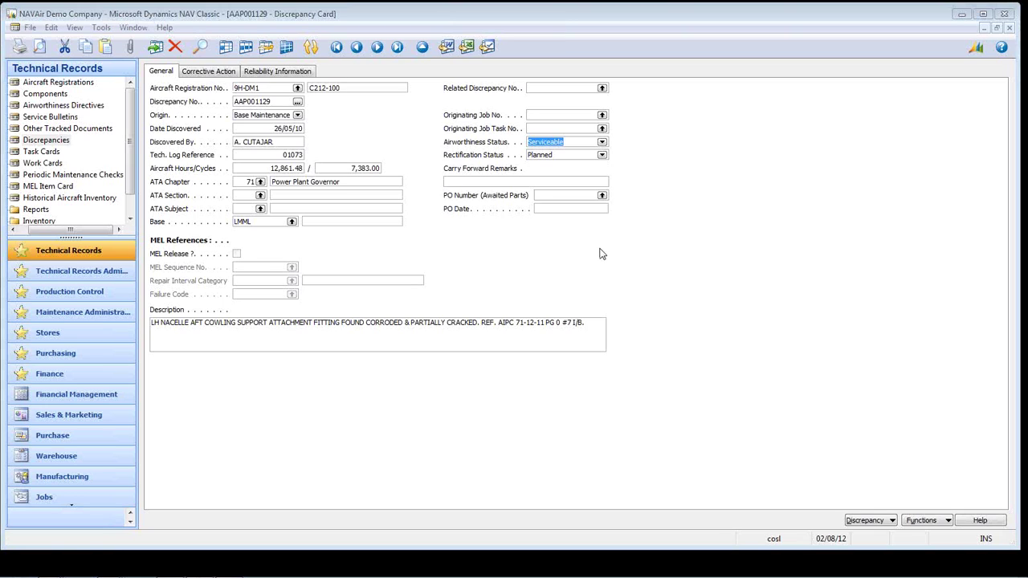
pyautogui.click(601, 155)
pyautogui.click(554, 167)
pyautogui.click(47, 84)
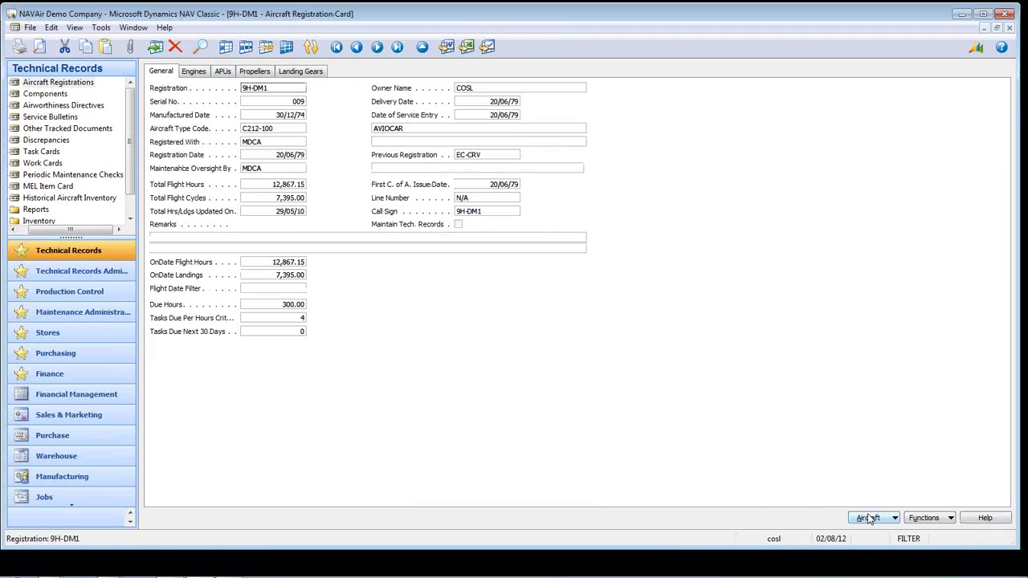
# Start Generate Due List for 9H-DM1 at 12,867.15 hours and 7,395.00 cycles as on 29/05/10
pyautogui.click(868, 518)
pyautogui.click(930, 518)
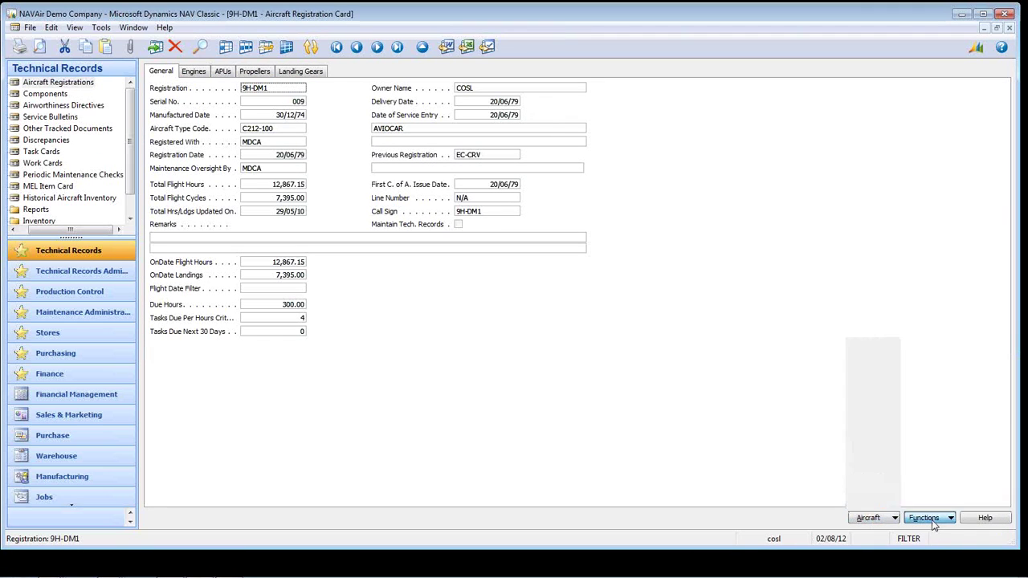
pyautogui.click(925, 459)
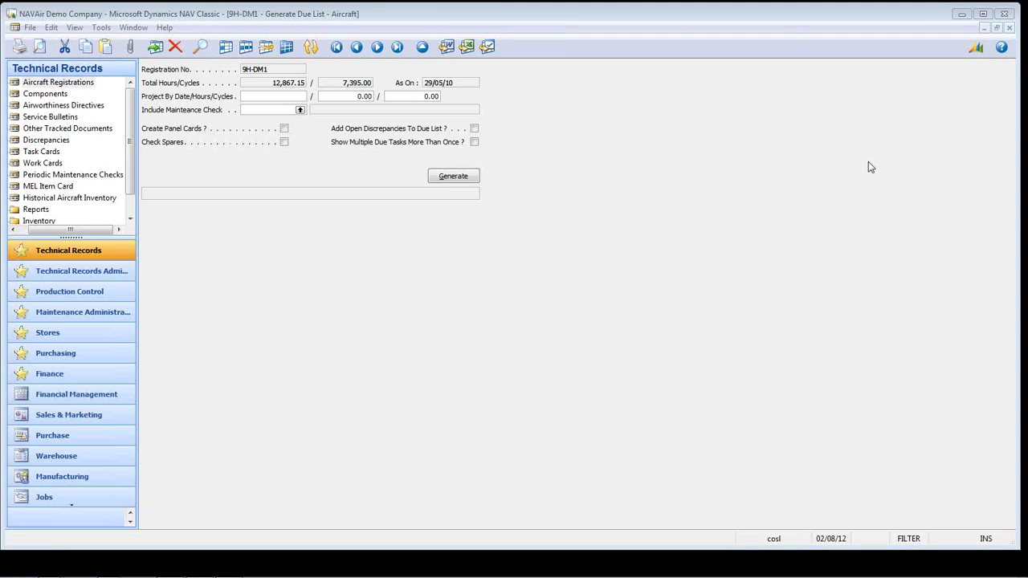
# Set the due list Project By Date to 10/10/12
pyautogui.click(276, 95)
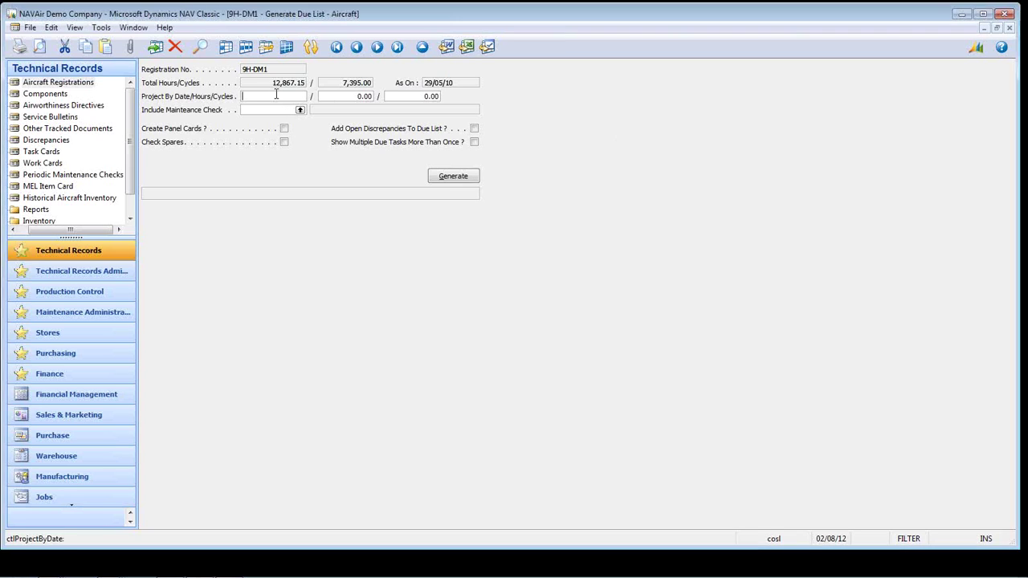
pyautogui.write('10/10/12')
pyautogui.press('BackSpace')
pyautogui.press('BackSpace')
pyautogui.write('12')
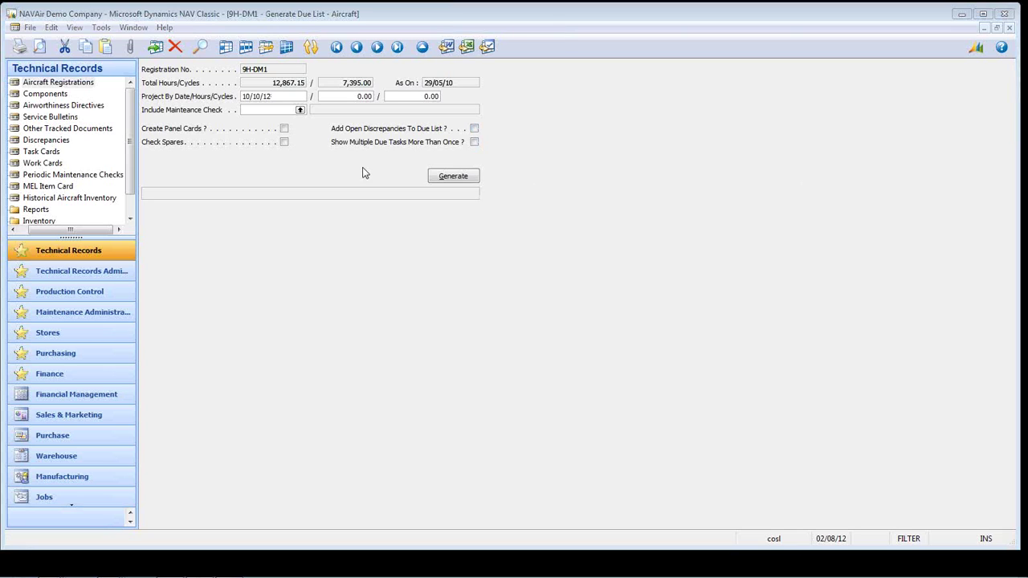
# Include open discrepancies and generate the 9H-DM1 due list, confirming the 10/10/12 projection
pyautogui.click(474, 129)
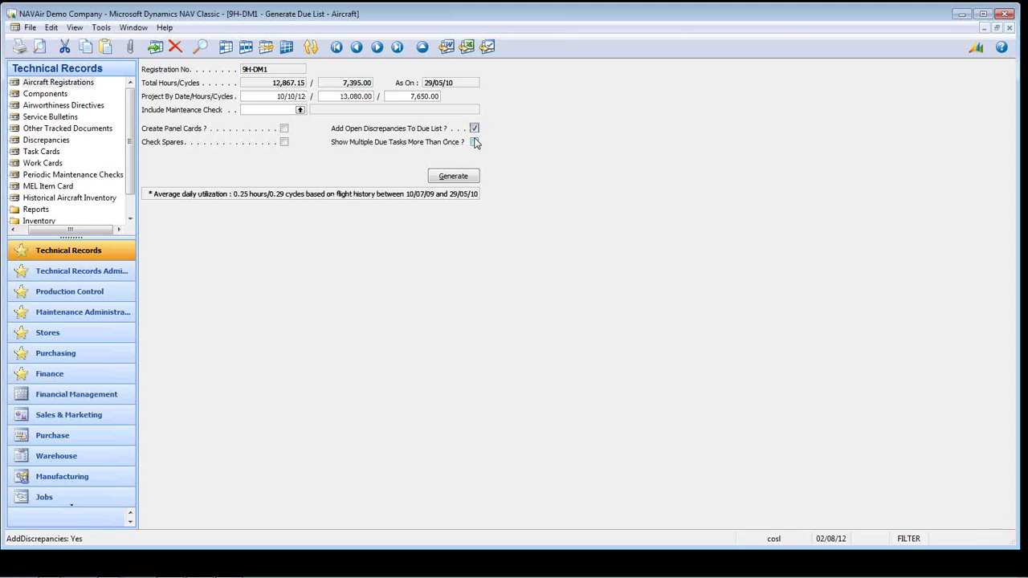
pyautogui.click(454, 176)
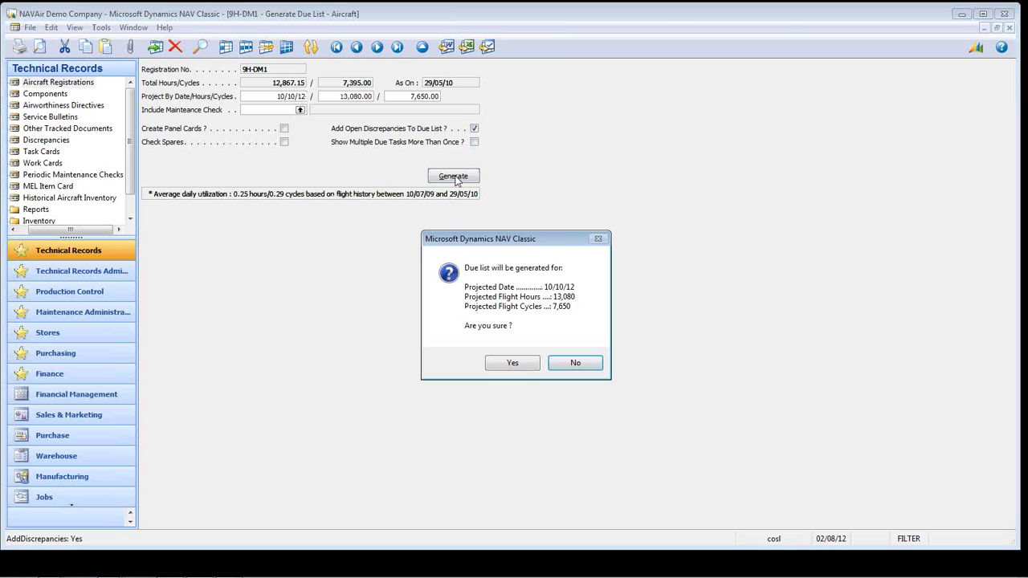
pyautogui.click(514, 364)
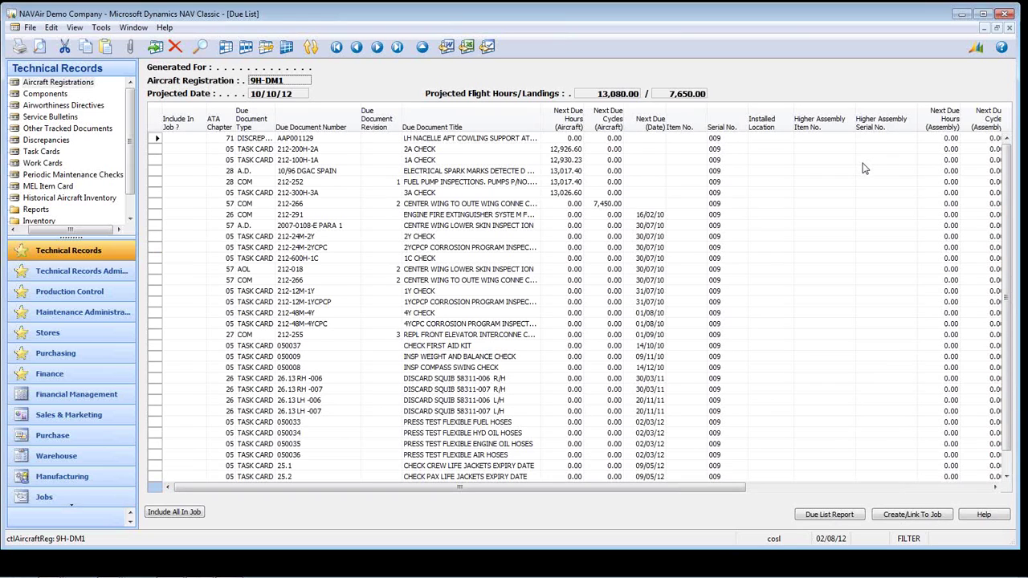
# Tick Include In Job on the first eight due items
pyautogui.click(184, 138)
pyautogui.click(184, 149)
pyautogui.click(184, 160)
pyautogui.click(184, 172)
pyautogui.click(184, 182)
pyautogui.click(184, 192)
pyautogui.click(184, 203)
pyautogui.click(184, 214)
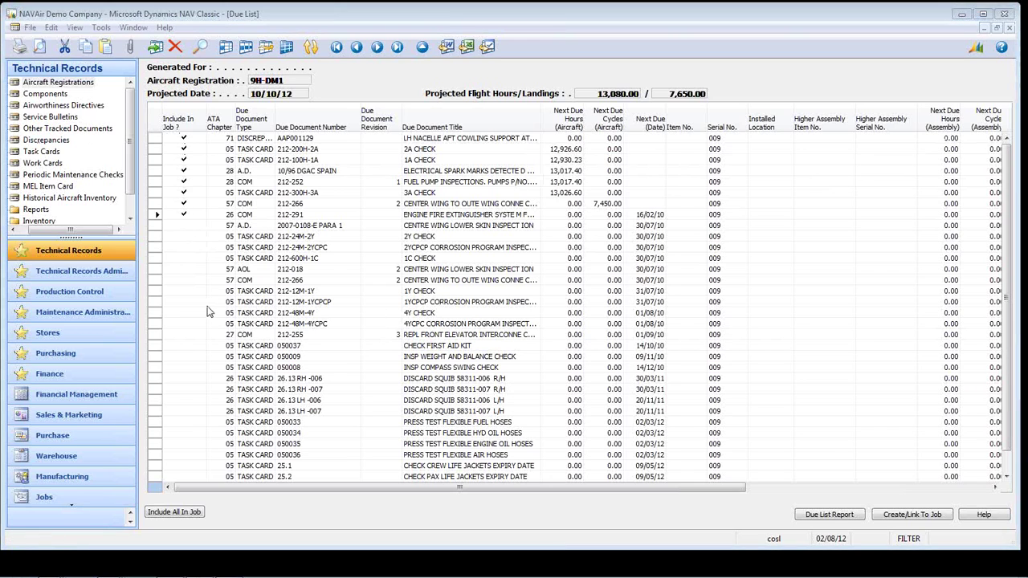
pyautogui.click(910, 515)
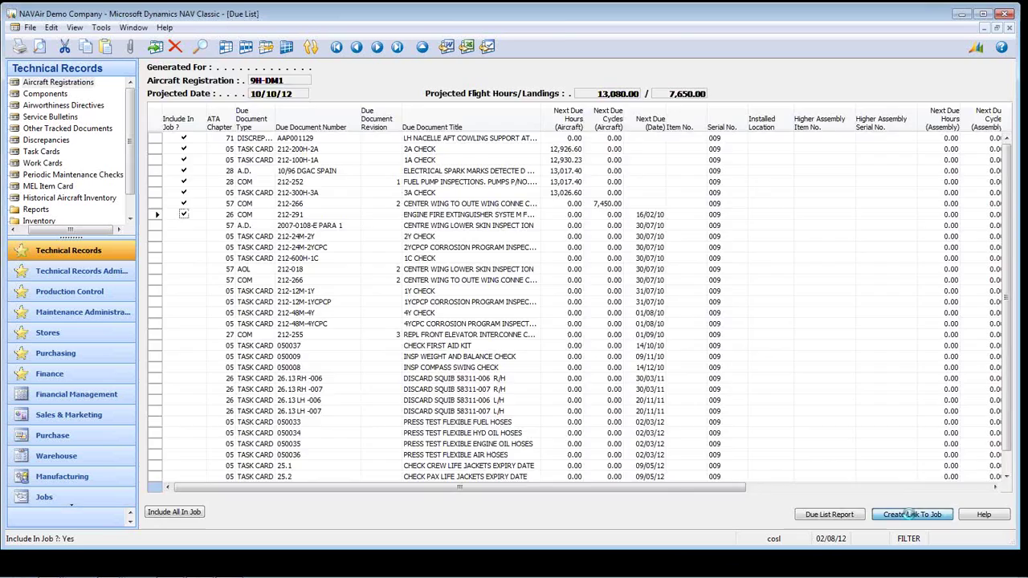
# Link the ticked items to job MIA00380 C212-100 10th October 2012 and close the emptied list
pyautogui.click(910, 514)
pyautogui.click(279, 116)
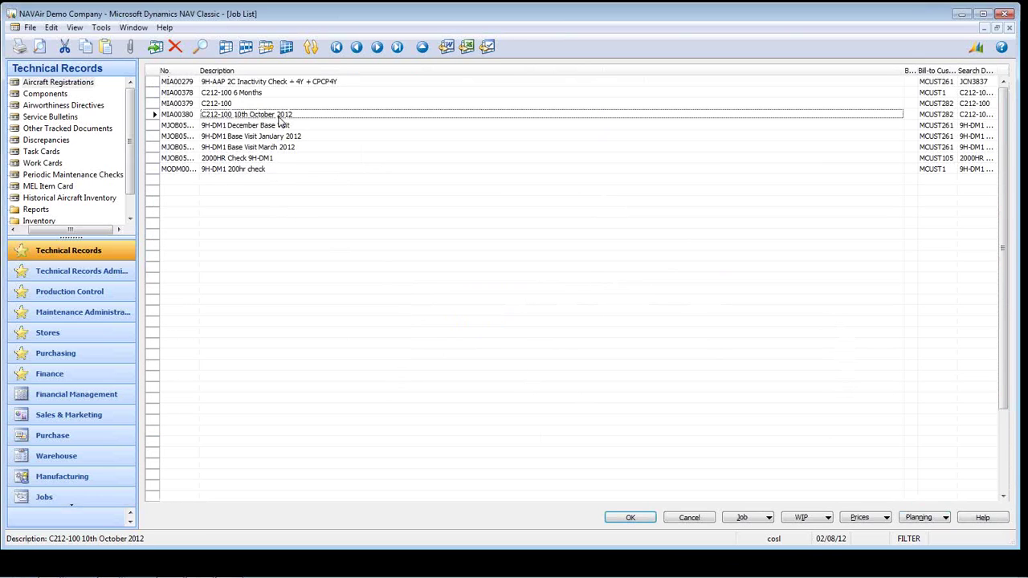
pyautogui.click(640, 519)
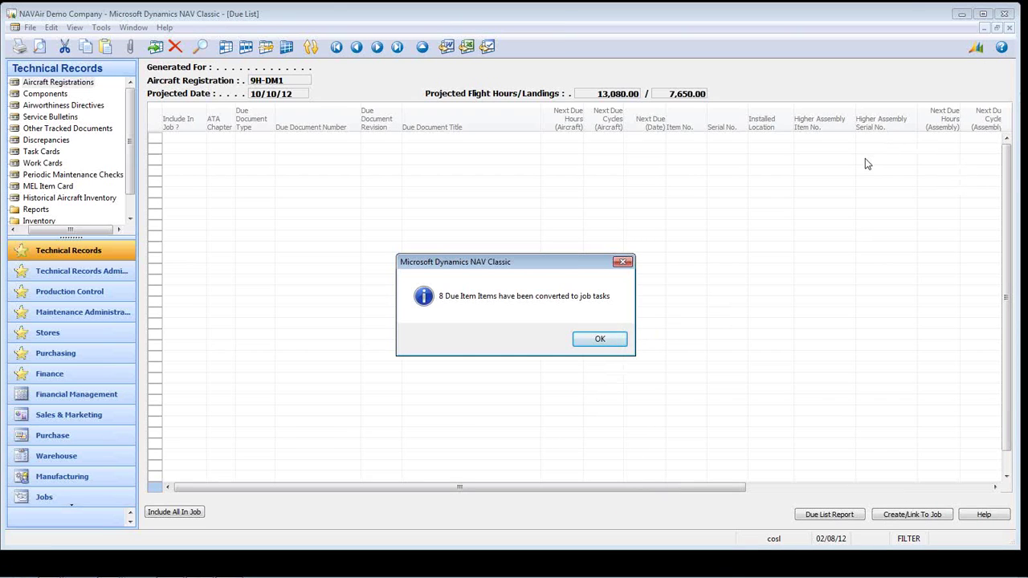
pyautogui.click(601, 340)
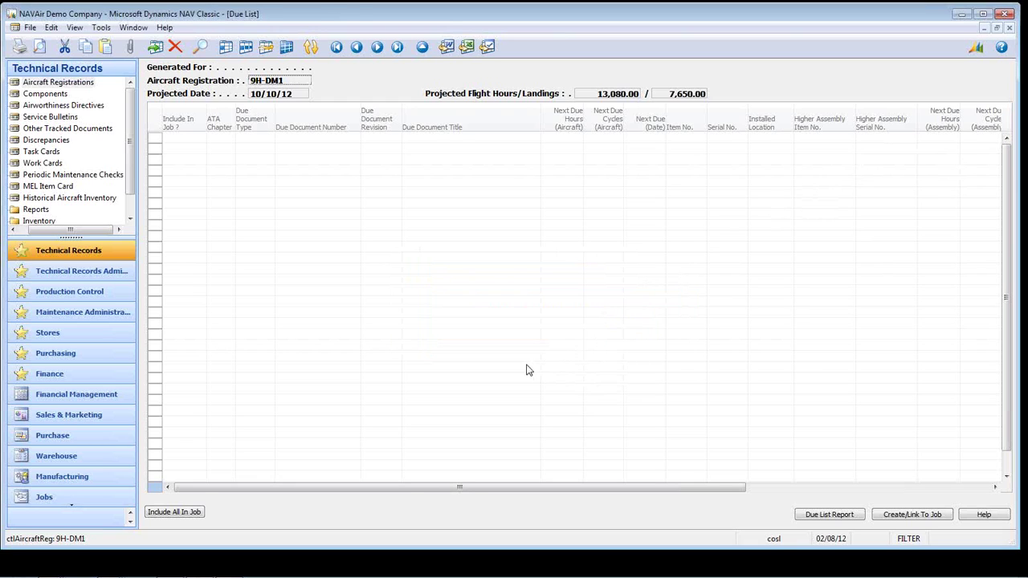
pyautogui.press('Escape')
pyautogui.press('Escape')
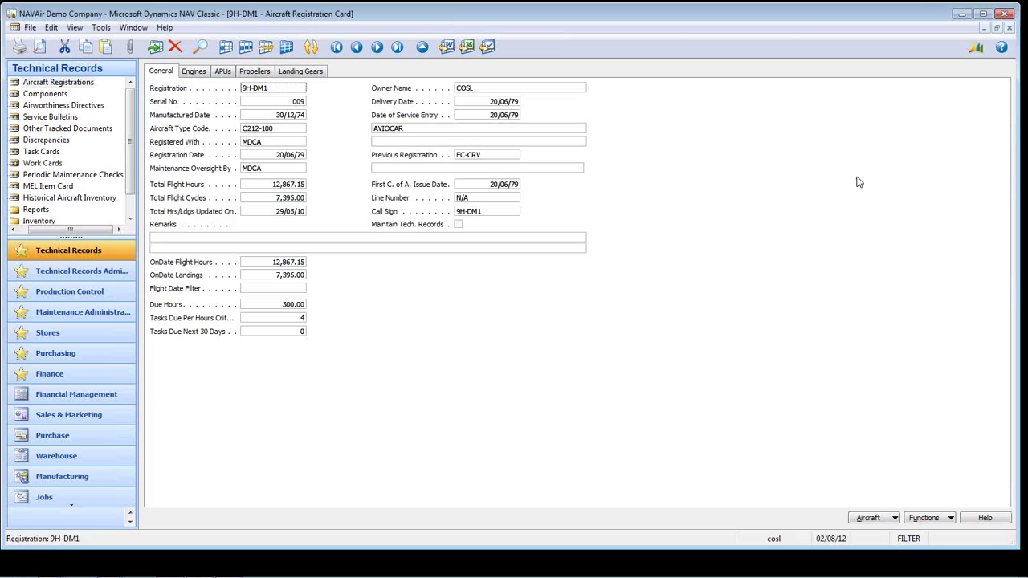
# Open Work Cards from the Jobs folder, showing MWCRD005693 for discrepancy AAP001129
pyautogui.press('F12')
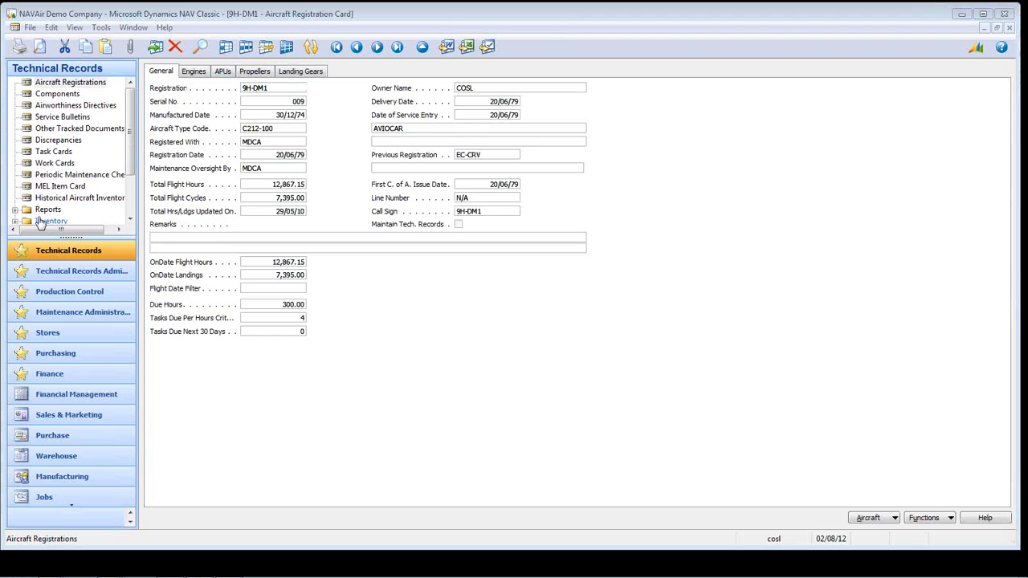
pyautogui.scroll(-2, 102, 215)
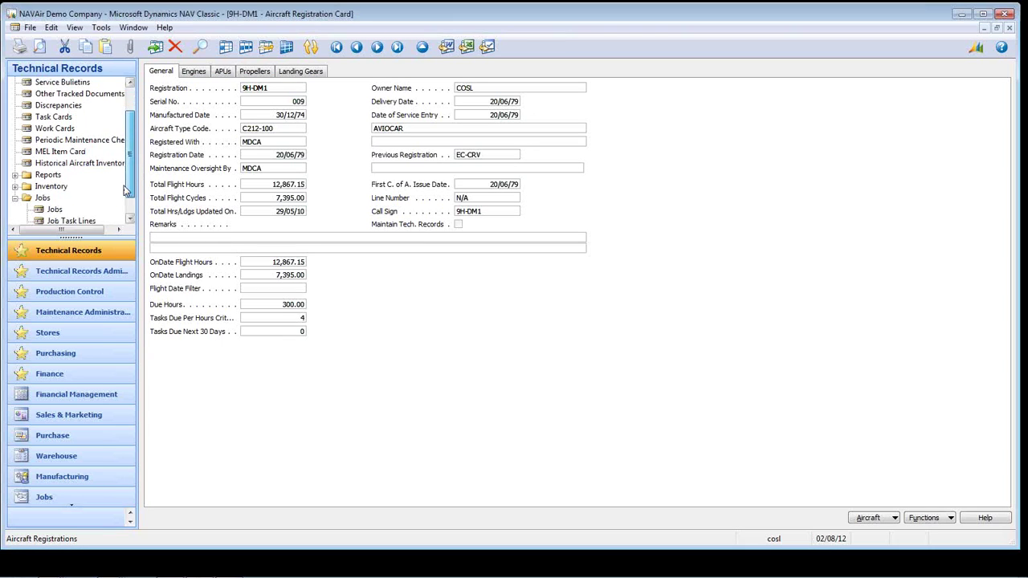
pyautogui.click(80, 213)
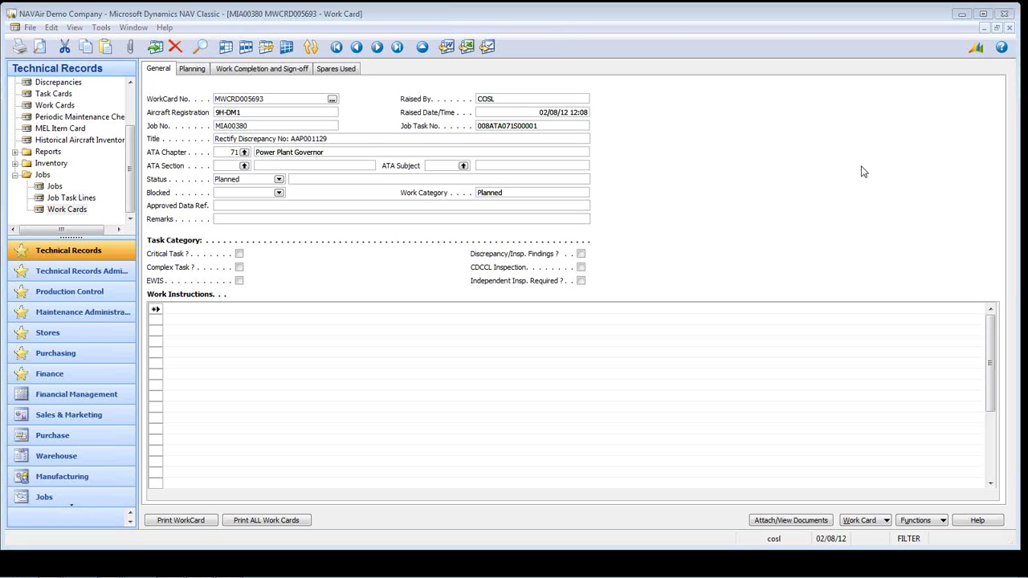
# Open the MIA00380 Job Card and view its eight planned job task lines
pyautogui.click(55, 187)
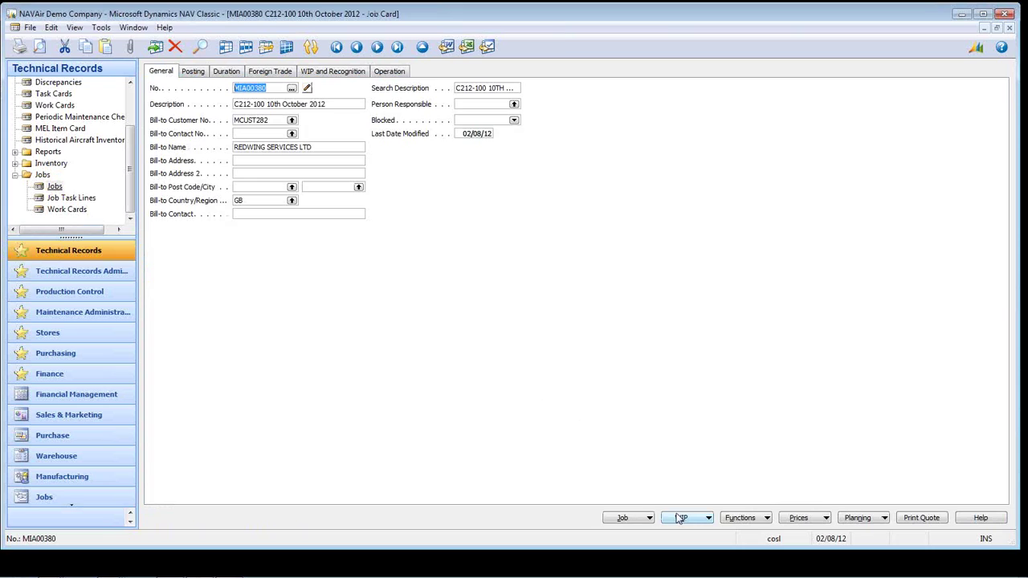
pyautogui.click(647, 521)
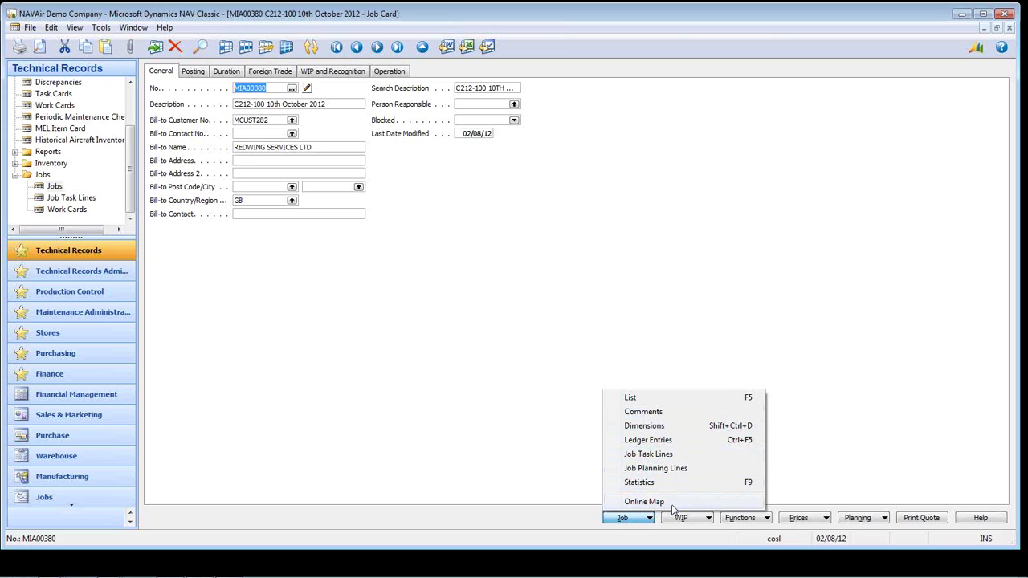
pyautogui.click(867, 170)
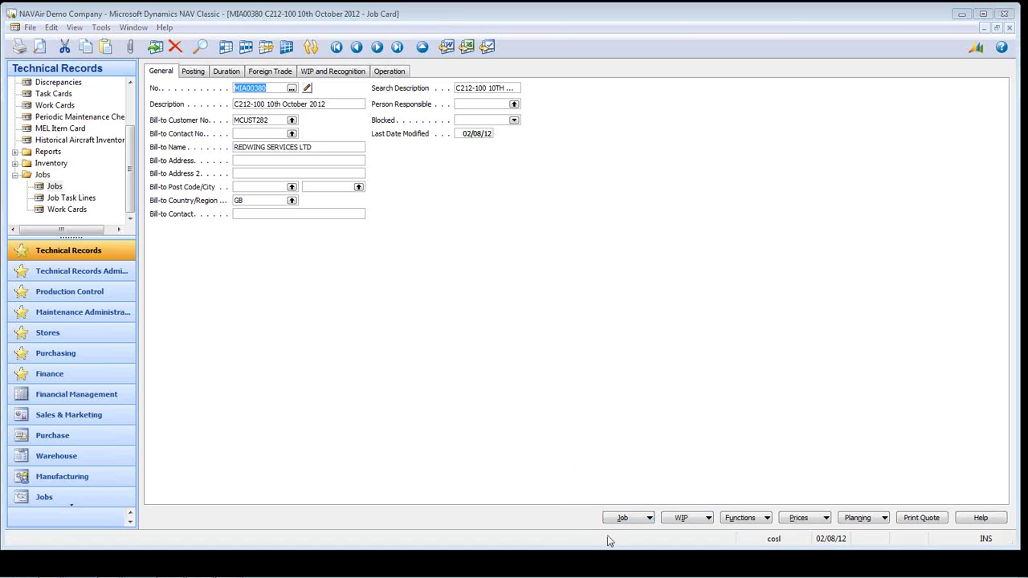
pyautogui.click(632, 521)
pyautogui.click(651, 455)
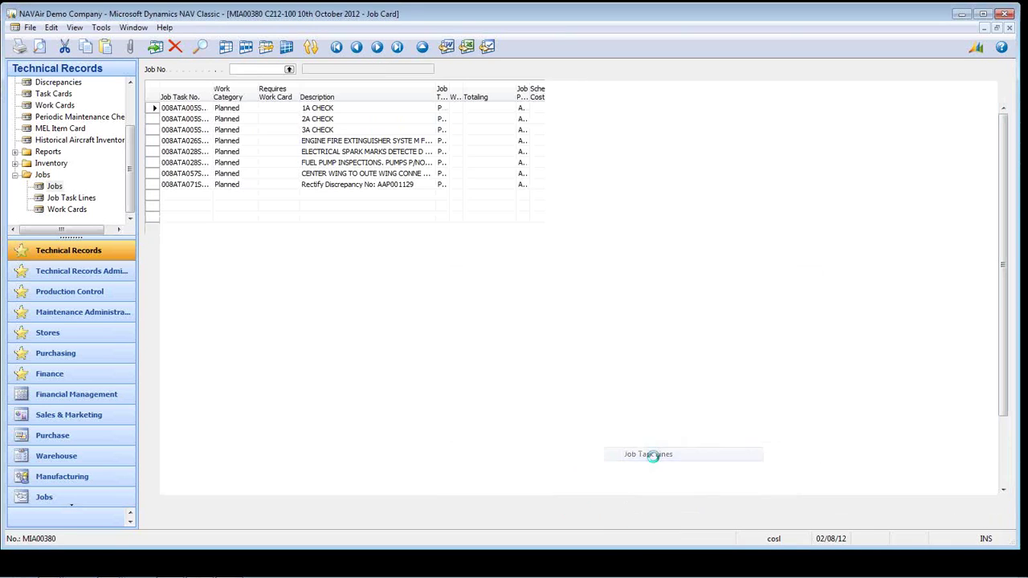